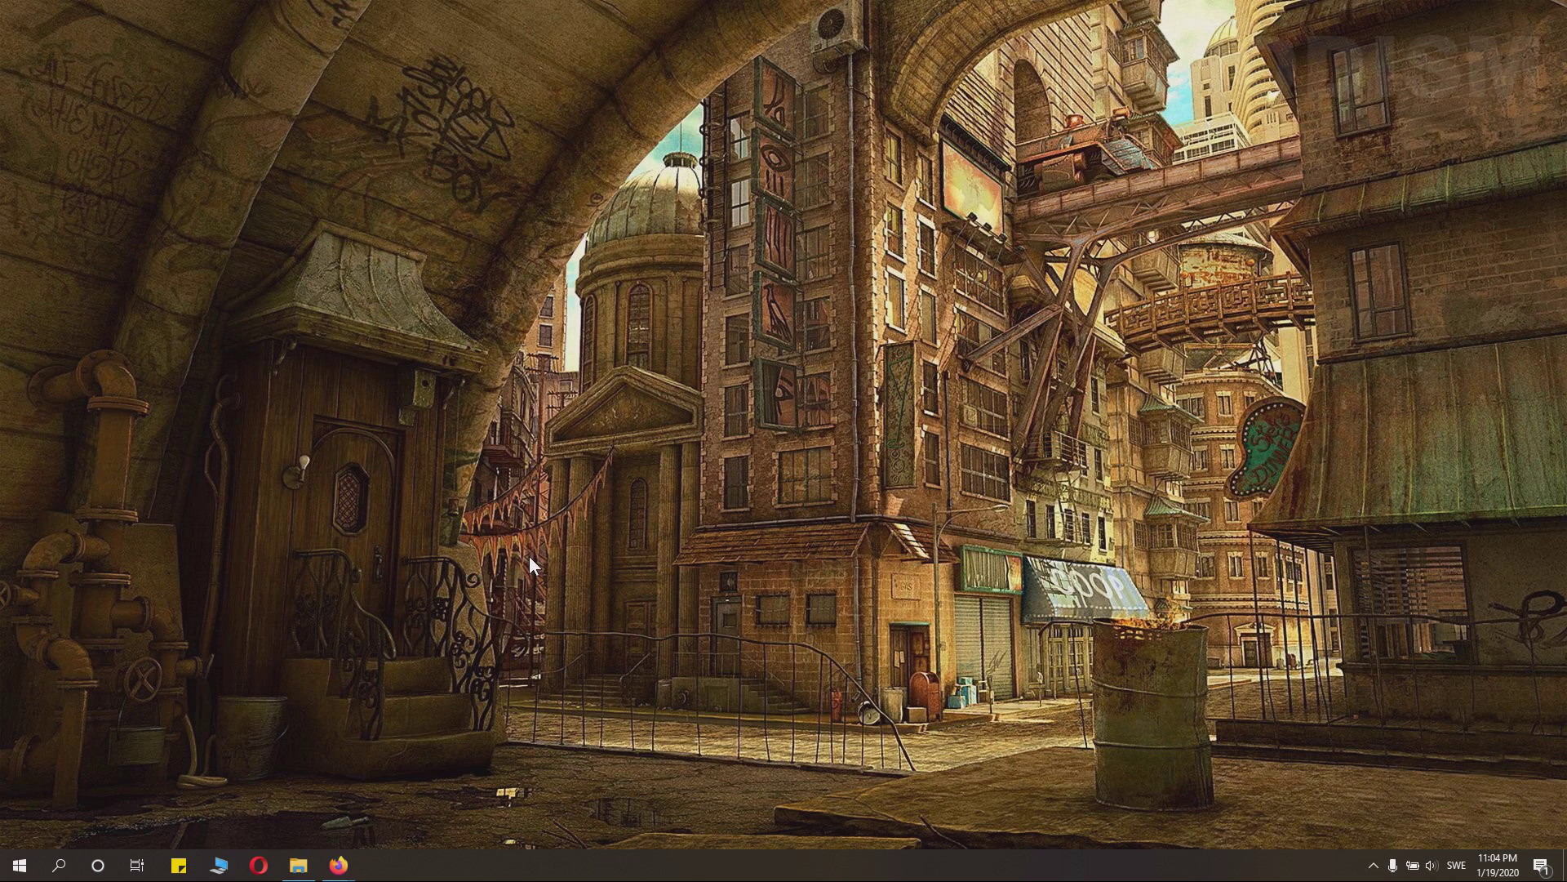
Search 'control' from Start to launch Control Panel, then bring up the Sound dialog
{"action": "key", "text": "super"}
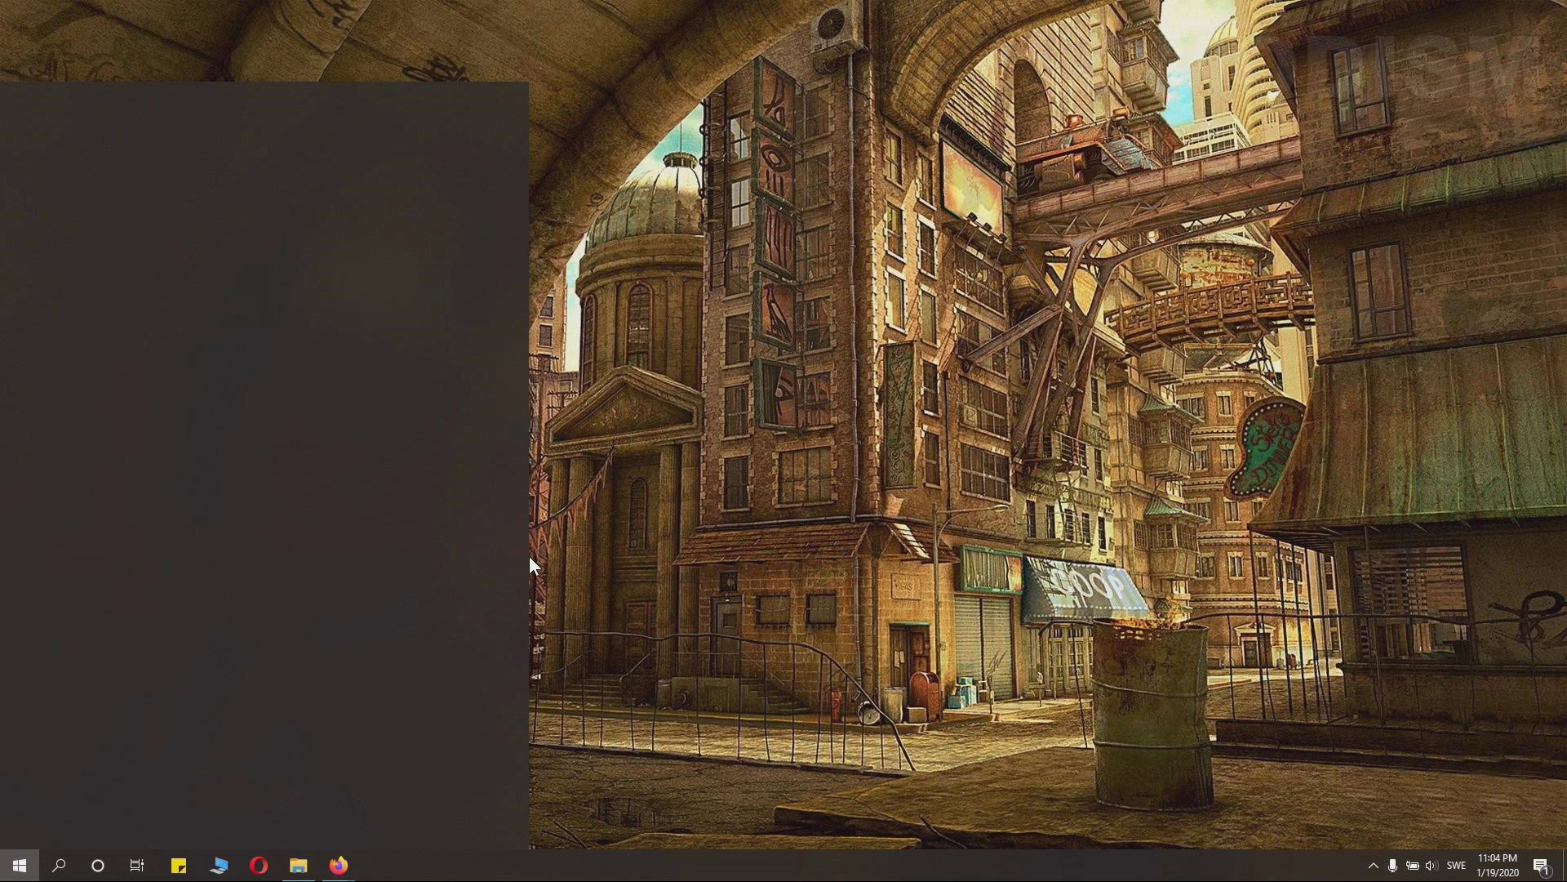
{"action": "type", "text": "contro"}
{"action": "key", "text": "Return"}
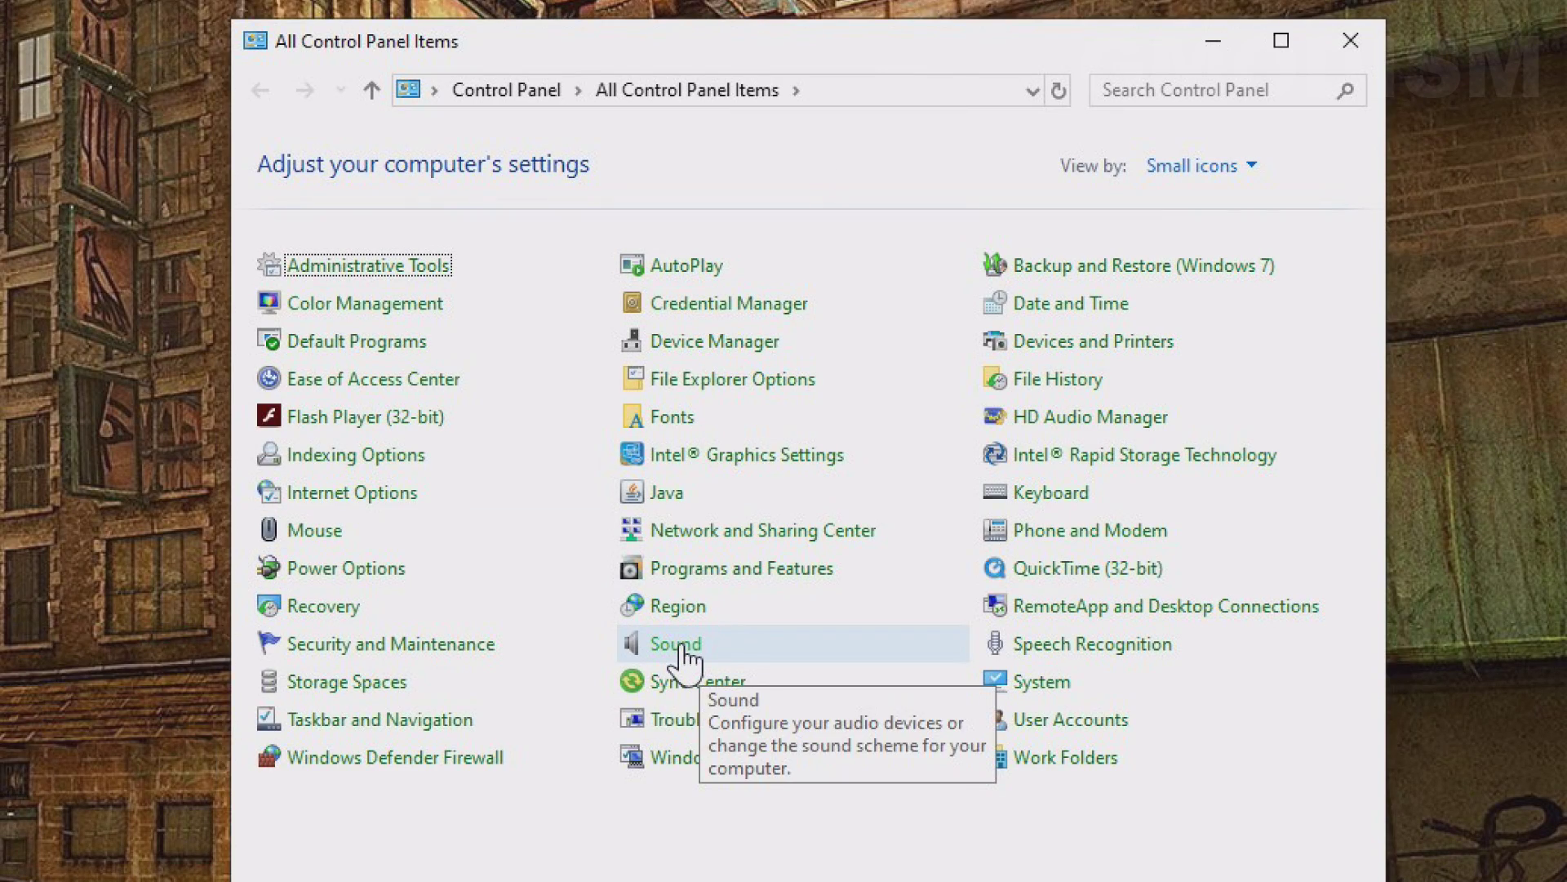
{"action": "left_click", "coordinate": [677, 644]}
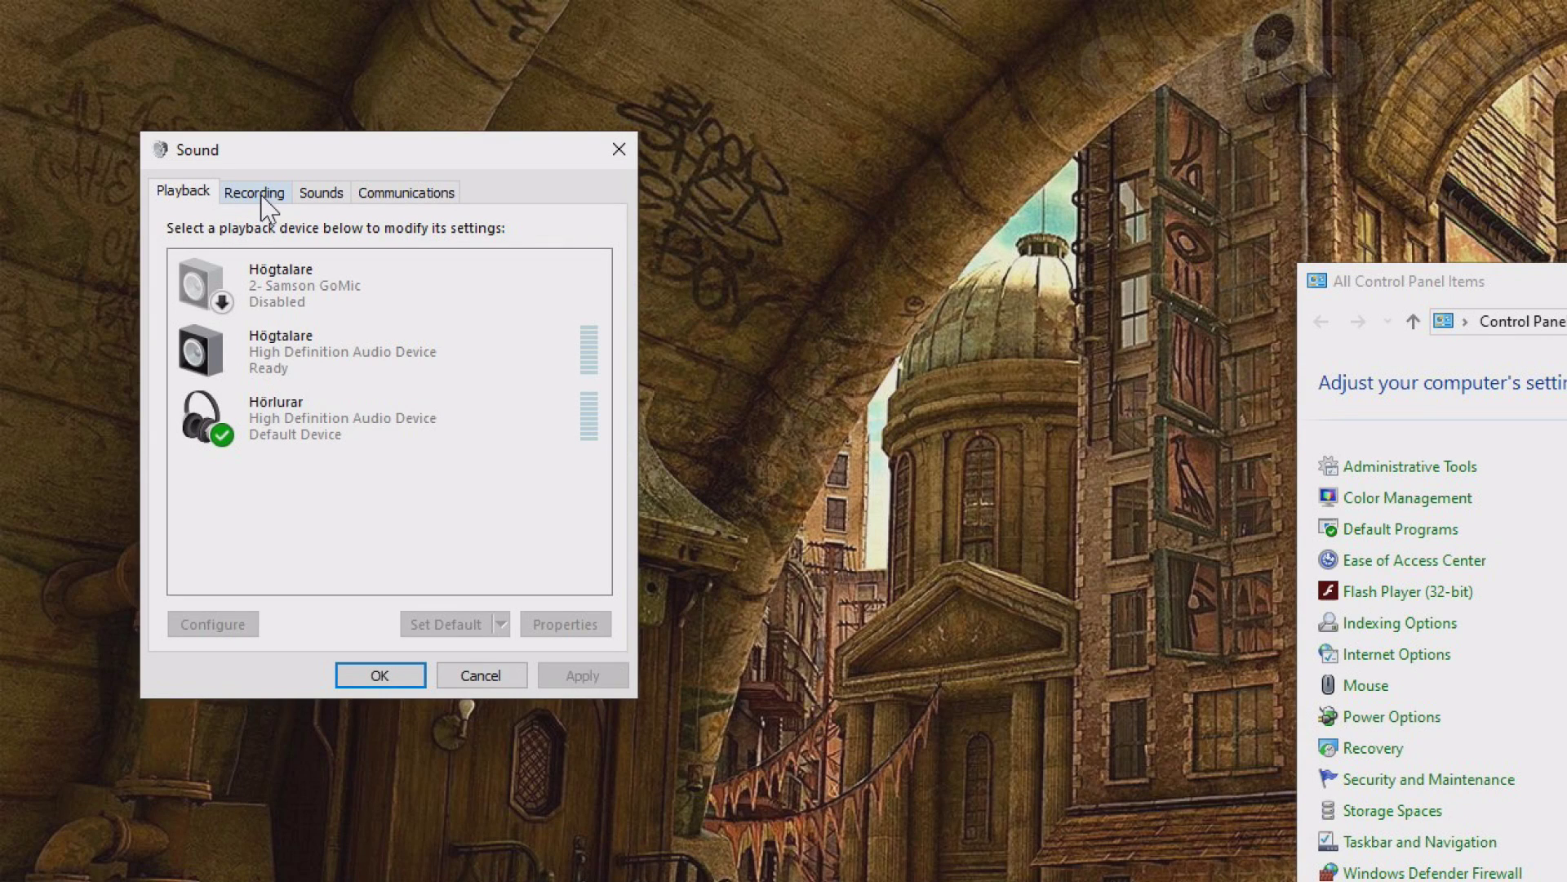
Show the recording devices and select the Samson GoMic microphone
{"action": "left_click", "coordinate": [167, 126]}
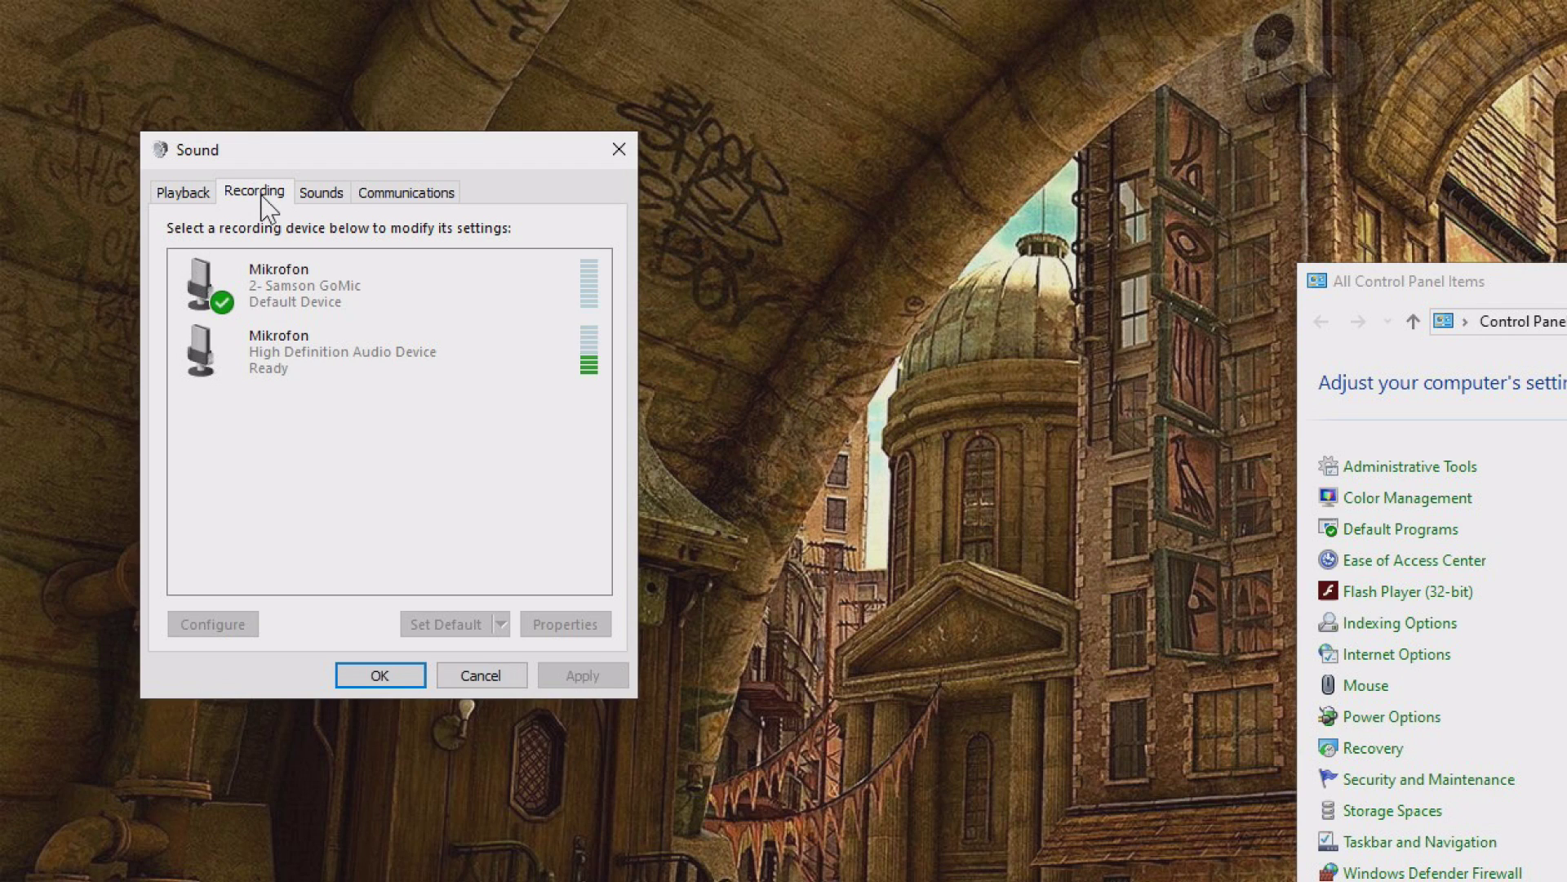
{"action": "left_click", "coordinate": [276, 286]}
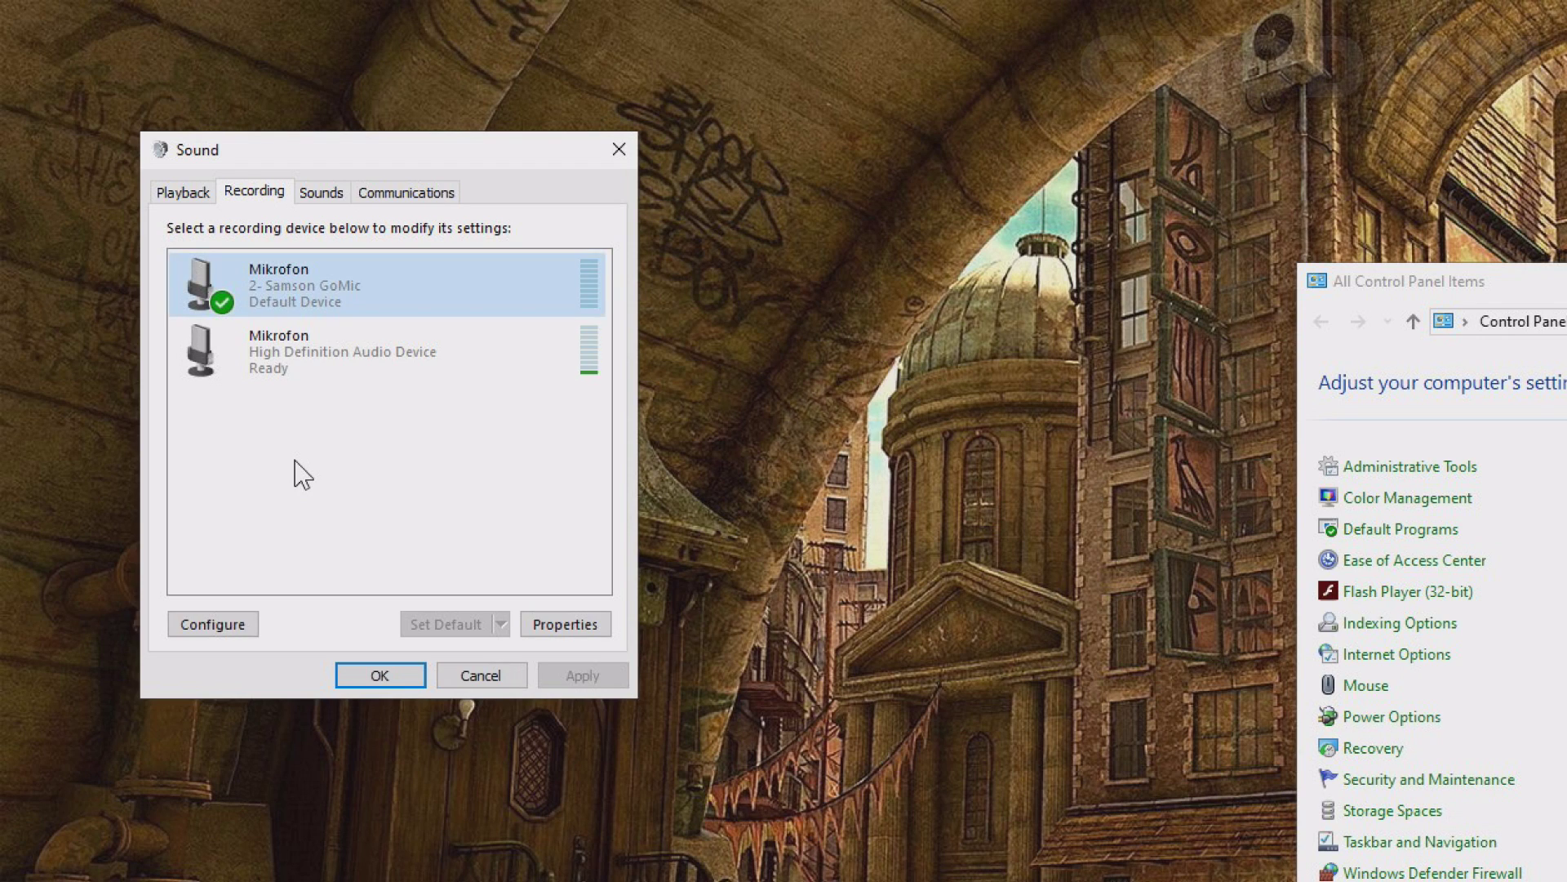
{"action": "right_click", "coordinate": [296, 461]}
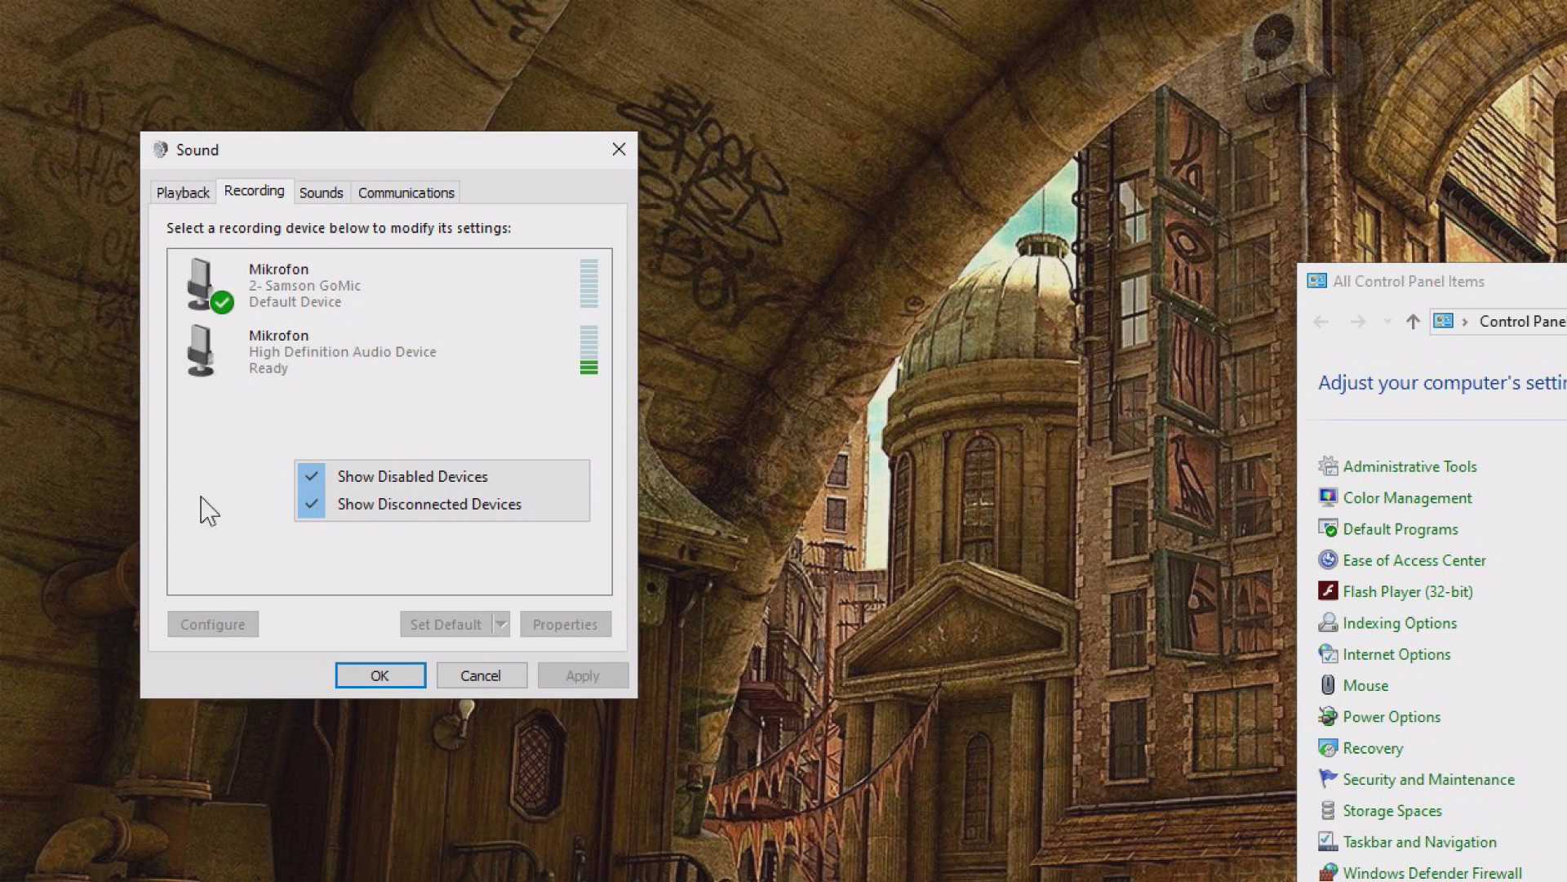
Disable the High Definition Audio Device microphone from its context menu
{"action": "left_click", "coordinate": [416, 384]}
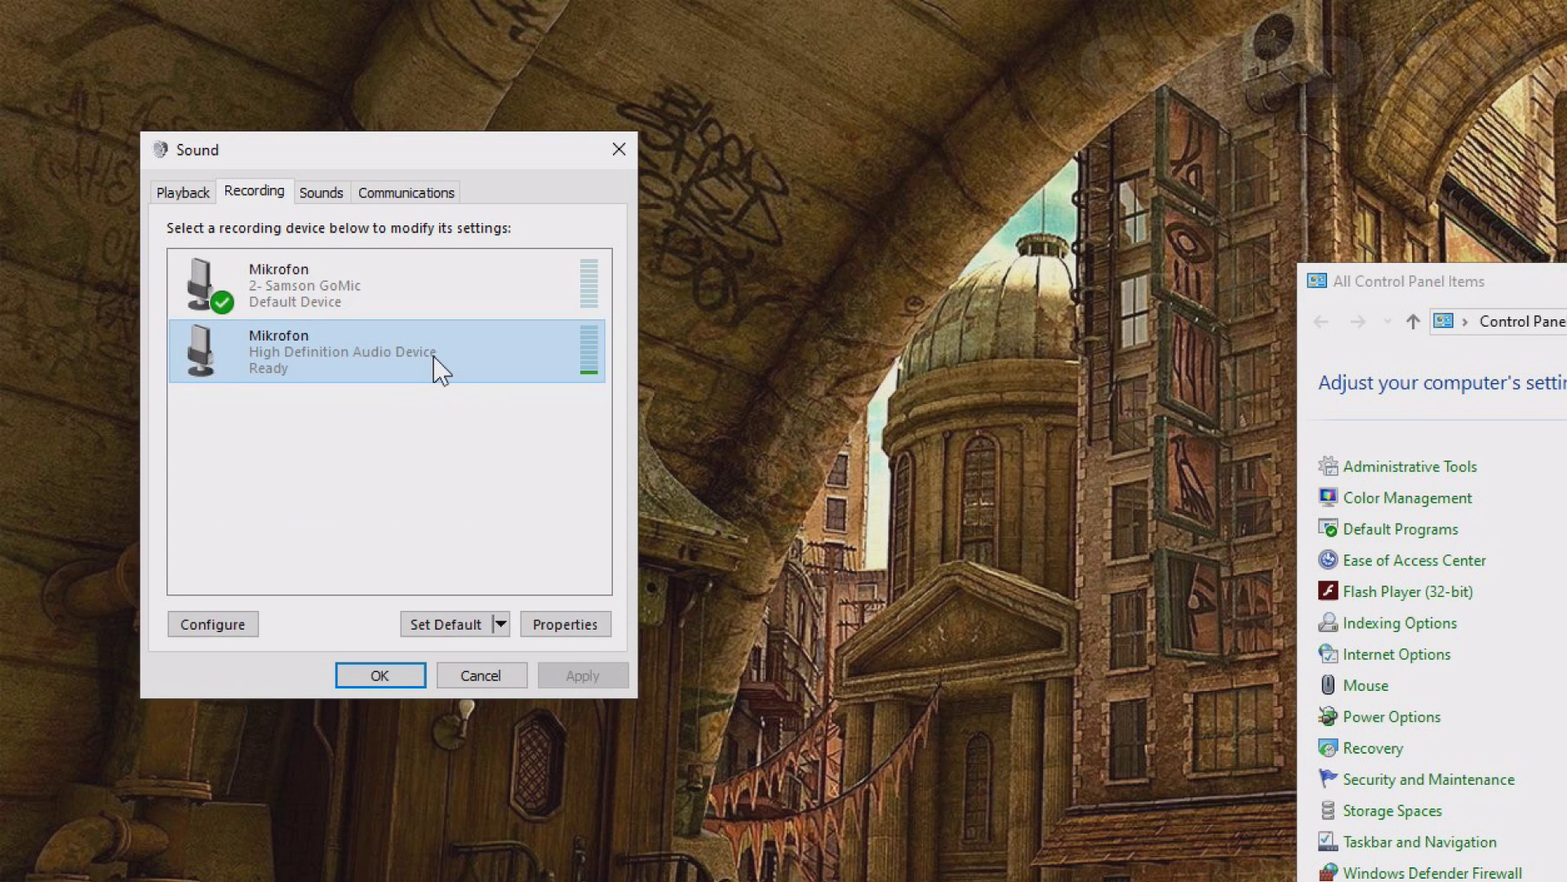
{"action": "right_click", "coordinate": [435, 367]}
{"action": "left_click", "coordinate": [490, 403]}
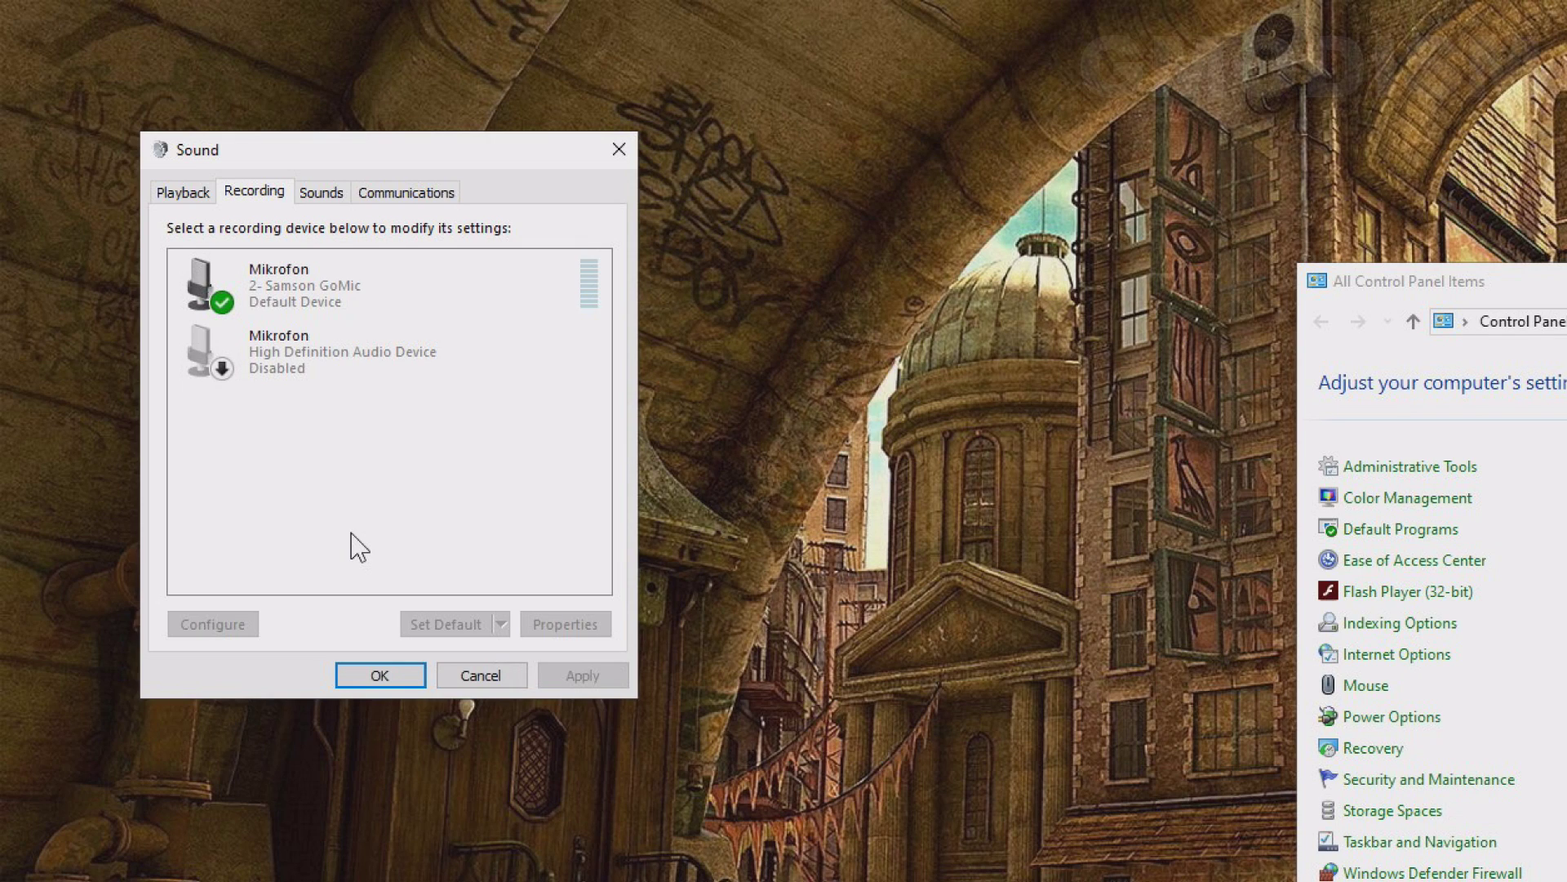
{"action": "left_click", "coordinate": [411, 364]}
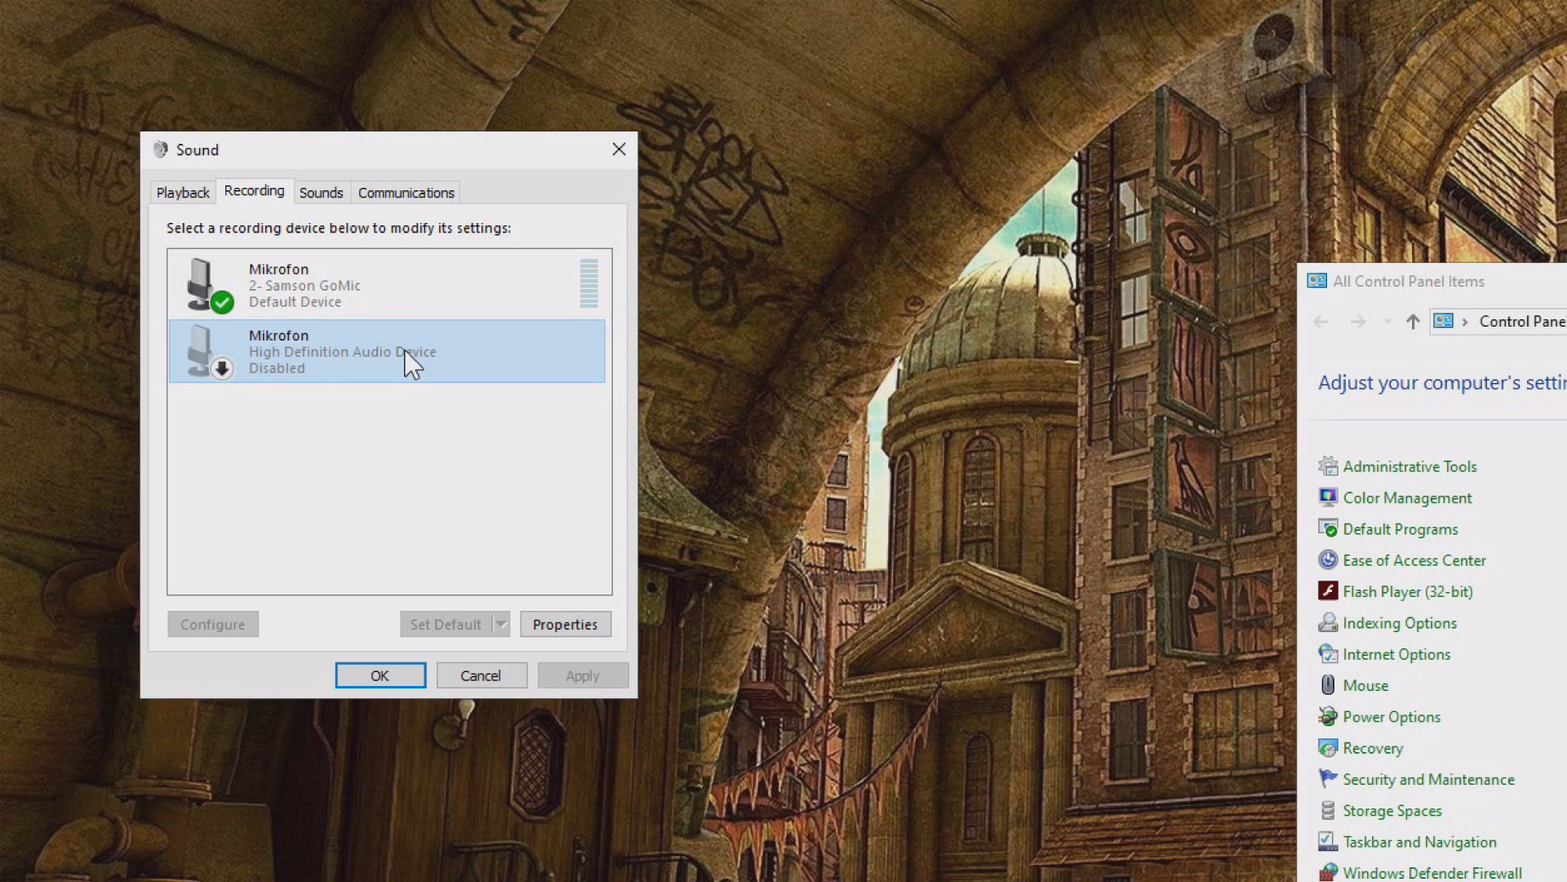
Enable the High Definition Audio Device microphone again so it reads Ready
{"action": "right_click", "coordinate": [411, 365]}
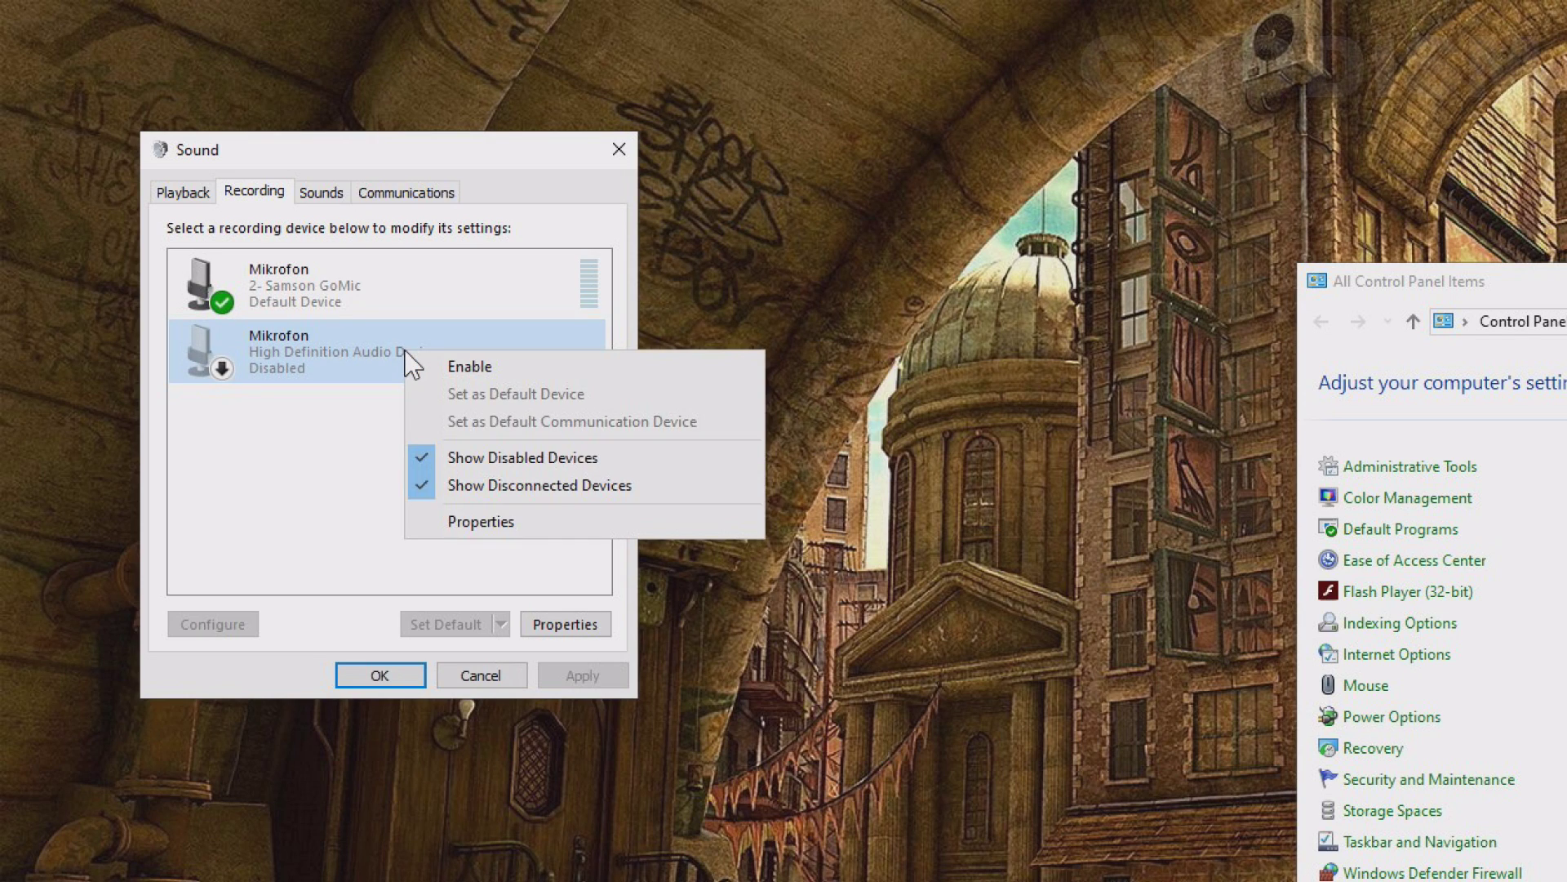
{"action": "left_click", "coordinate": [455, 364]}
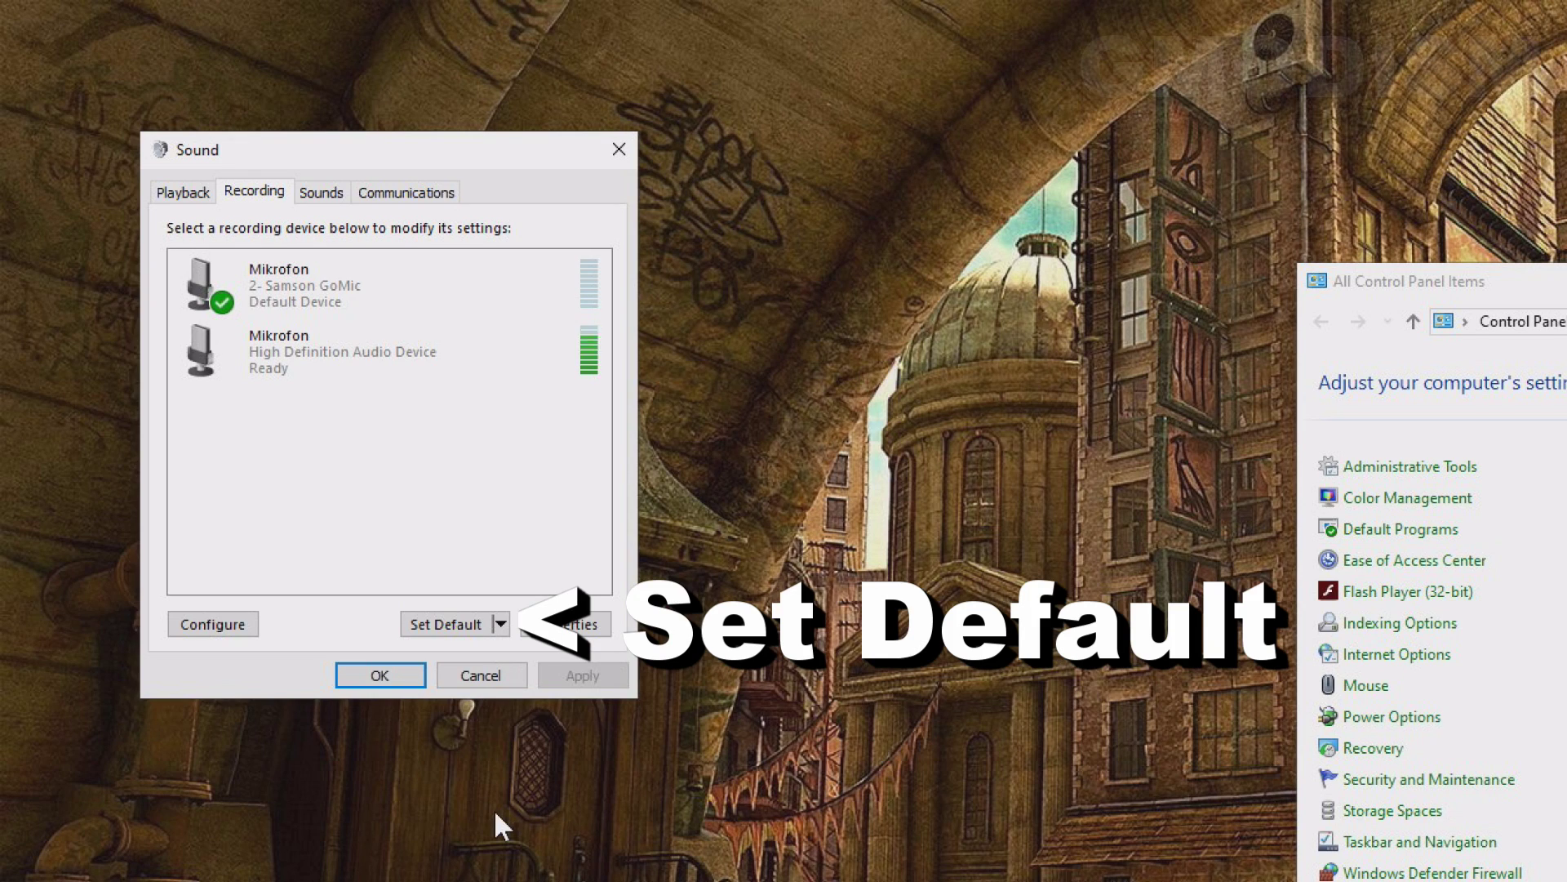
In the HD Audio microphone's properties, toggle and apply 'Listen to this device', then view Levels (95, +10.0 dB)
{"action": "right_click", "coordinate": [381, 344]}
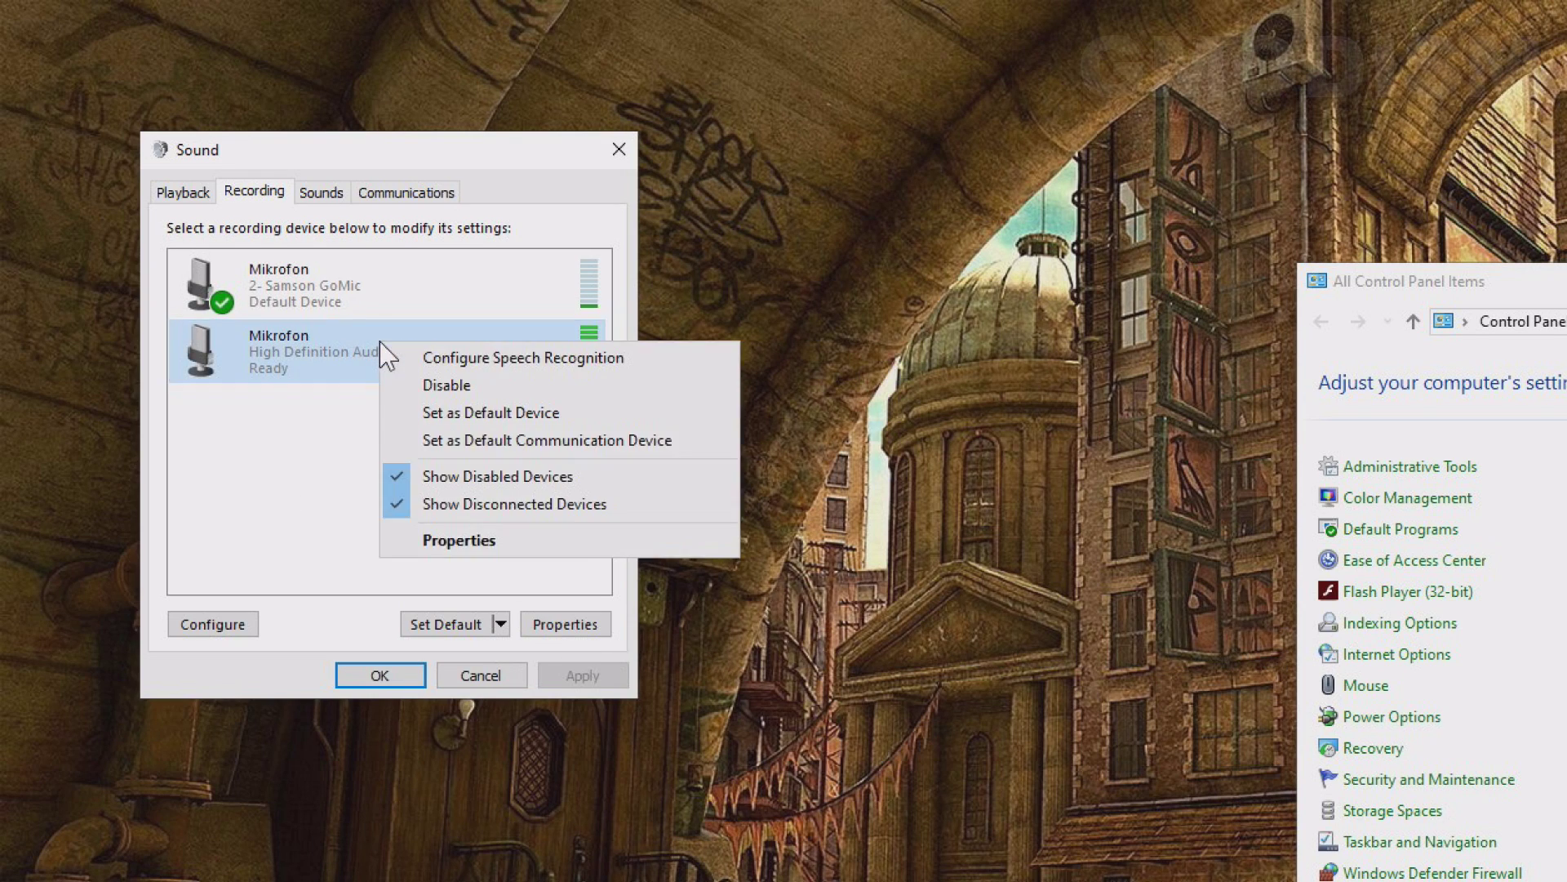
{"action": "left_click", "coordinate": [474, 539]}
{"action": "left_click", "coordinate": [280, 288]}
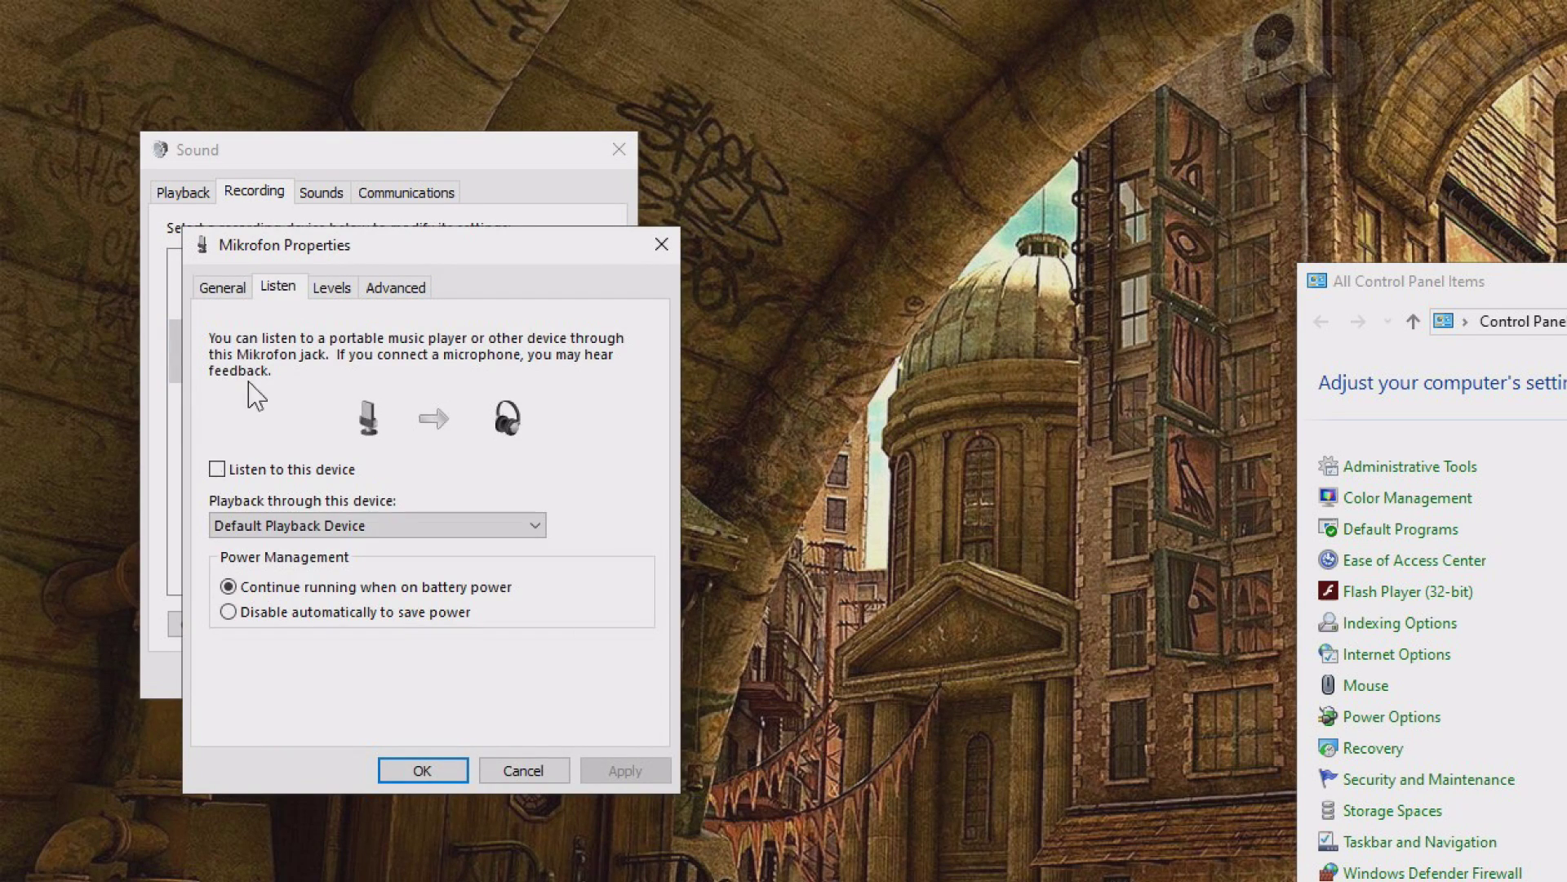
{"action": "left_click", "coordinate": [217, 470]}
{"action": "left_click", "coordinate": [634, 770]}
{"action": "left_click_drag", "start_coordinate": [519, 255], "coordinate": [1059, 300]}
{"action": "left_click", "coordinate": [881, 337]}
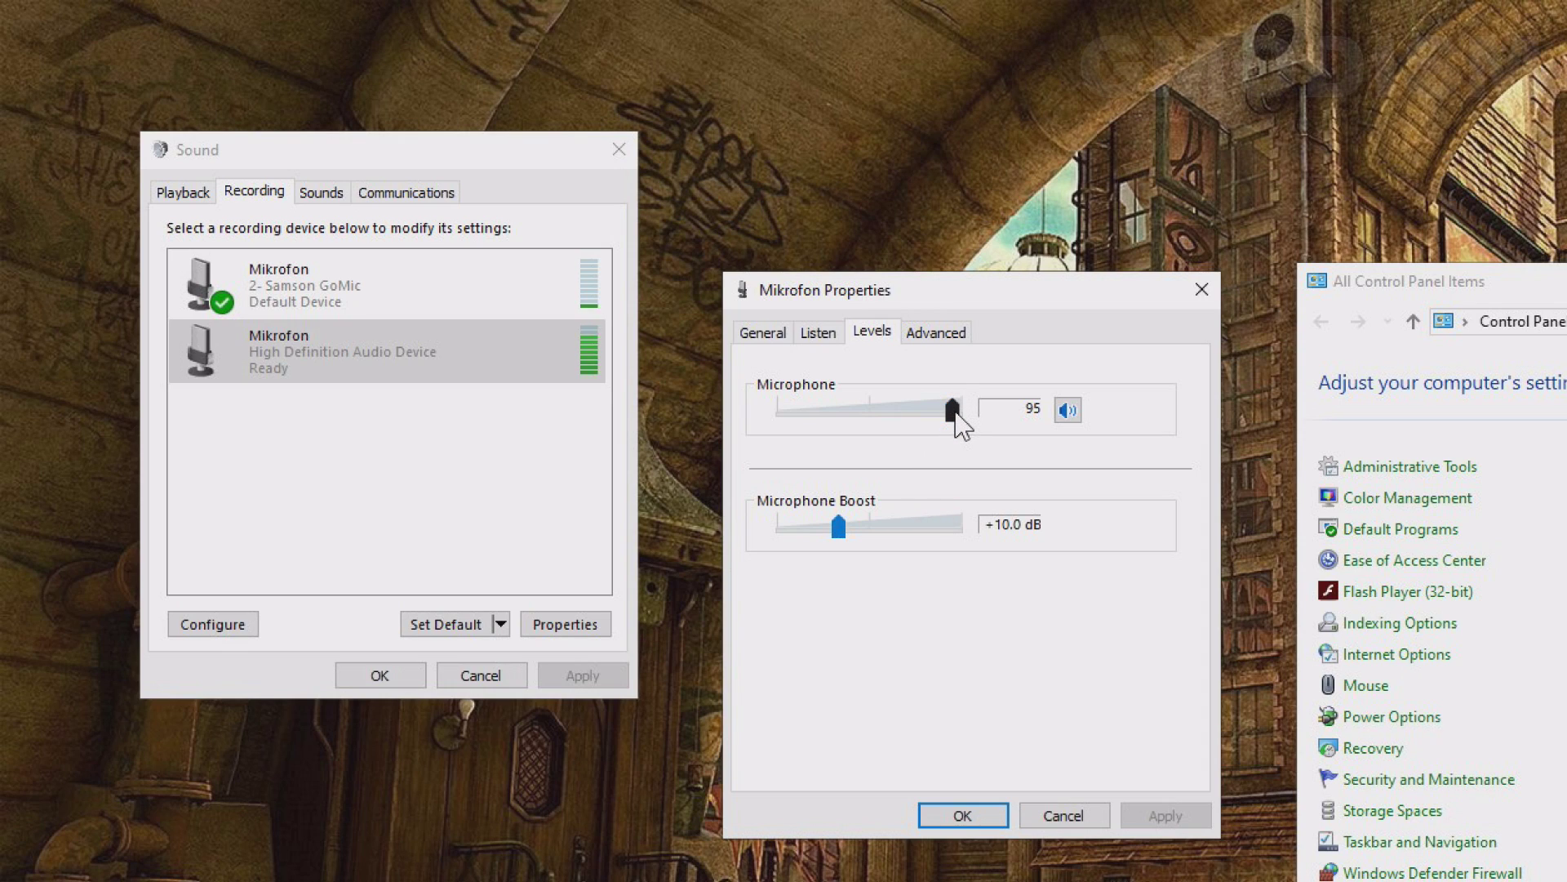
Lower the microphone level to 31, toggle mute off and on, raise it near 100, and set Boost to 0.0 dB
{"action": "left_click_drag", "start_coordinate": [956, 413], "coordinate": [898, 415]}
{"action": "left_click", "coordinate": [1074, 415]}
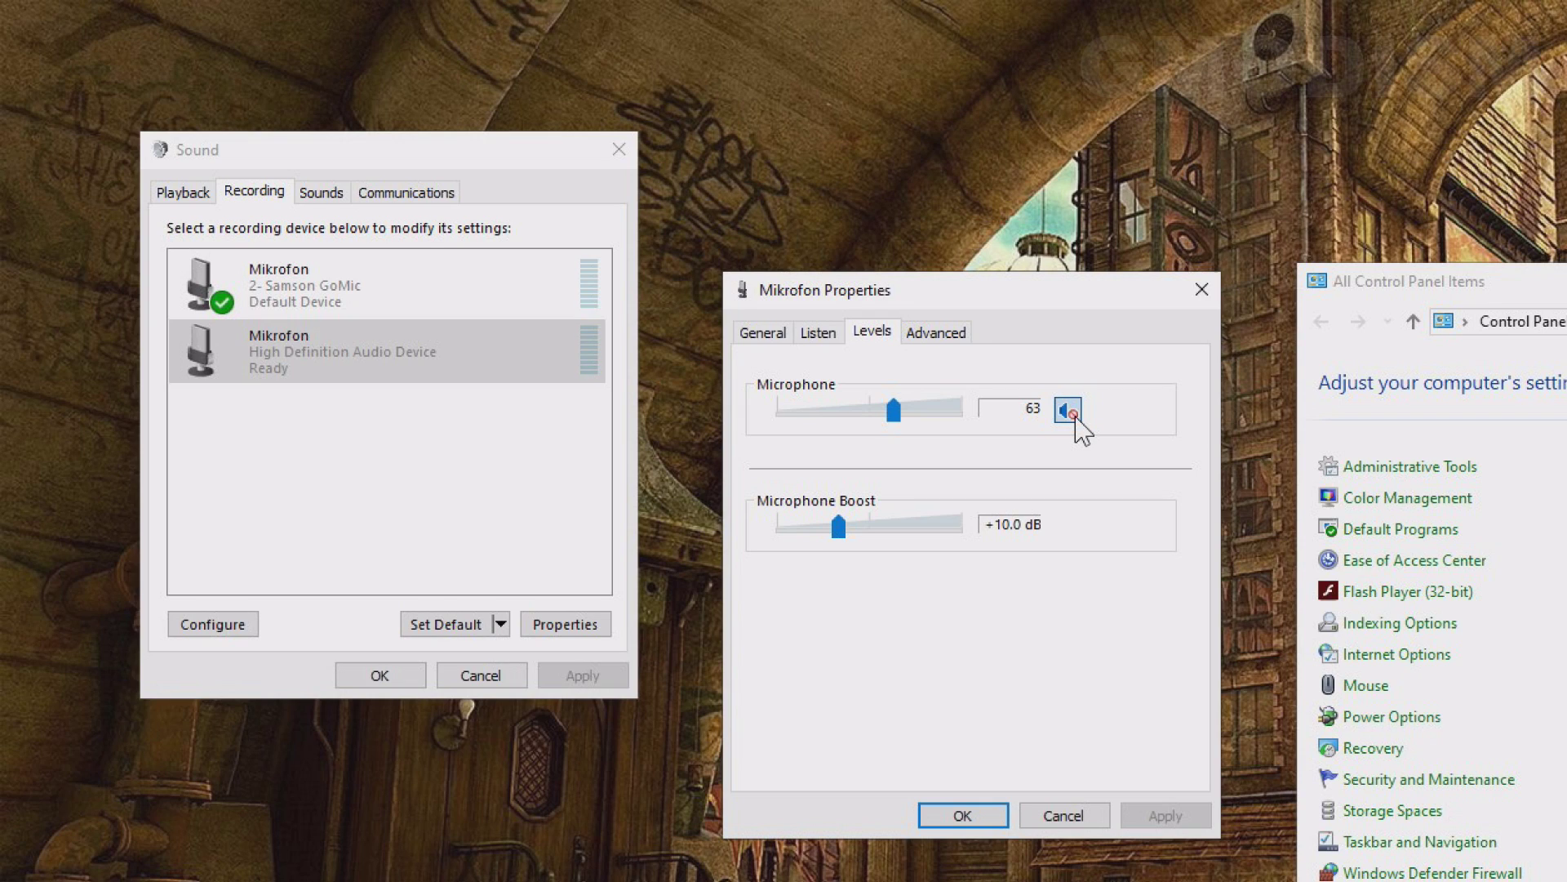
{"action": "left_click", "coordinate": [1075, 414]}
{"action": "left_click_drag", "start_coordinate": [893, 411], "coordinate": [975, 432]}
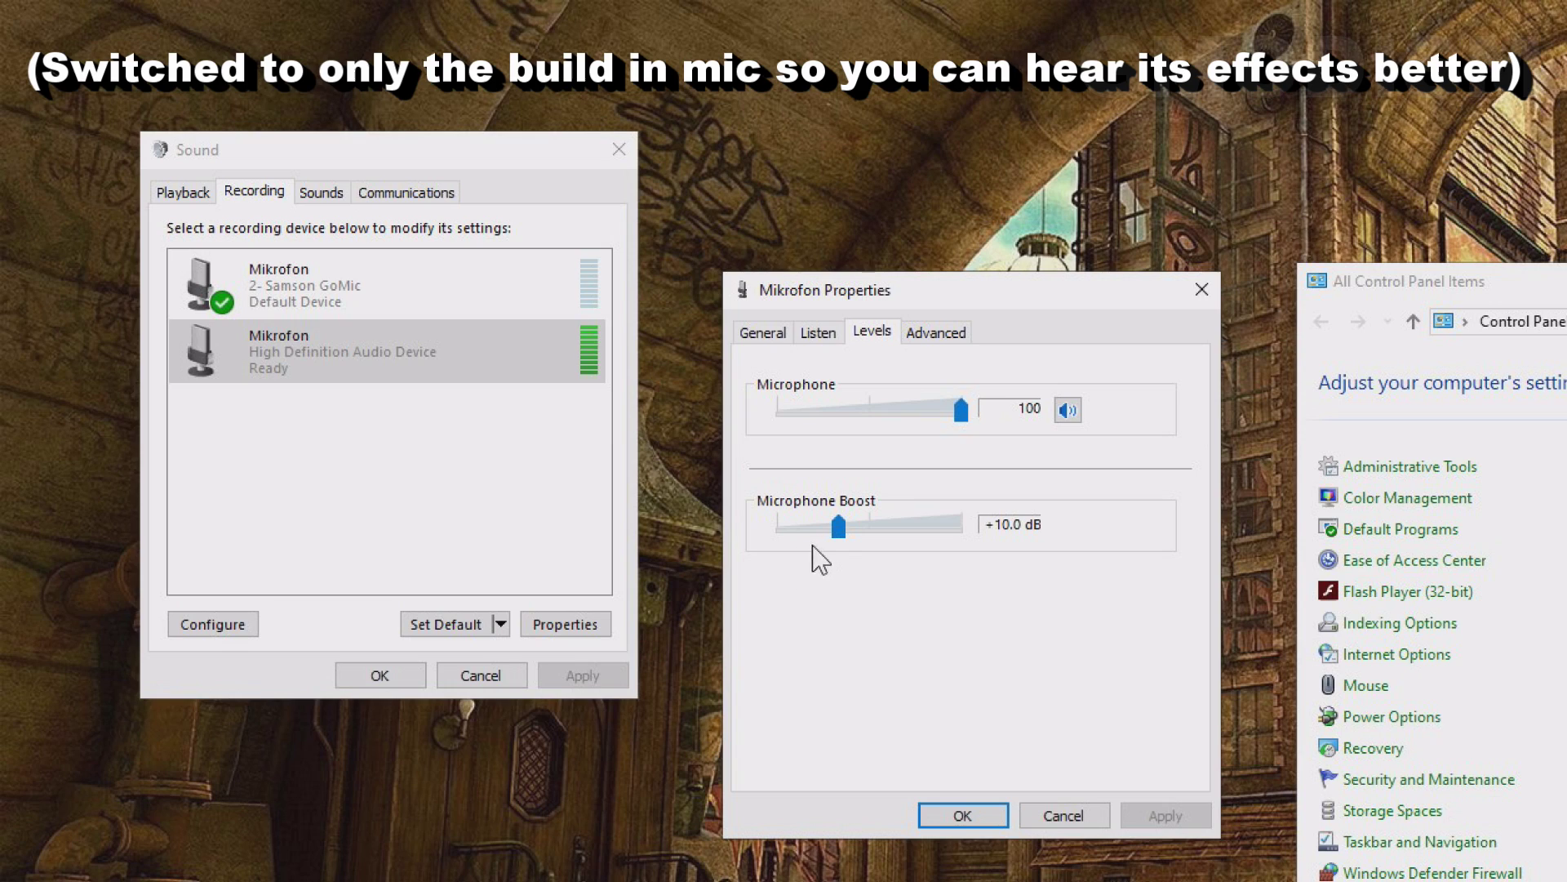
{"action": "left_click_drag", "start_coordinate": [839, 528], "coordinate": [750, 548]}
Drop the microphone level to 26, raise Microphone Boost to +30.0 dB, then set the level to 46
{"action": "left_click_drag", "start_coordinate": [961, 409], "coordinate": [860, 407]}
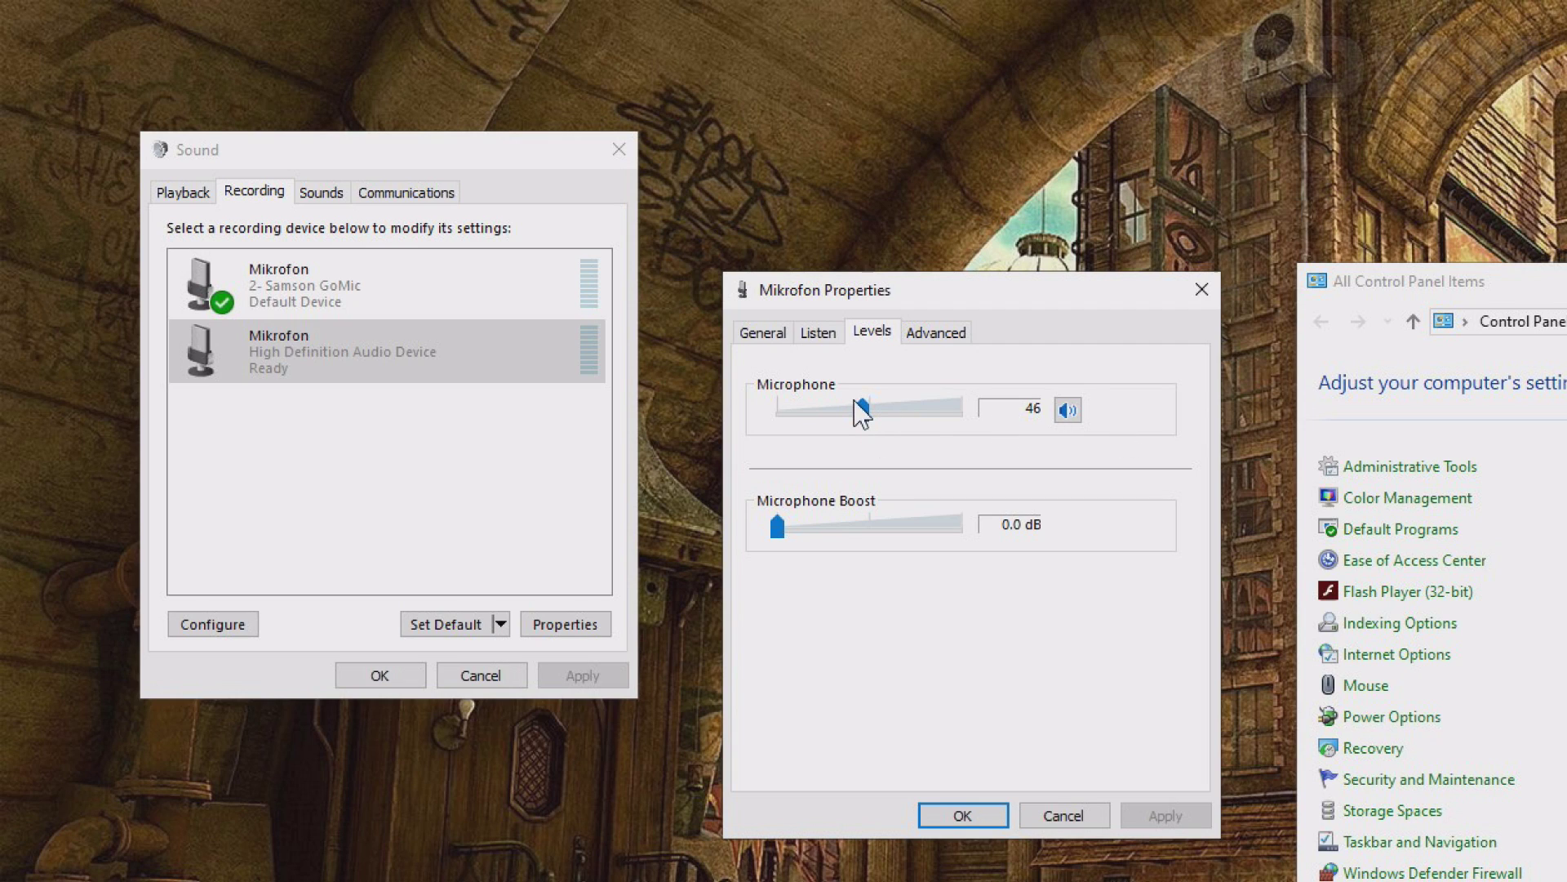
{"action": "left_click", "coordinate": [854, 404]}
{"action": "left_click_drag", "start_coordinate": [784, 532], "coordinate": [1155, 532]}
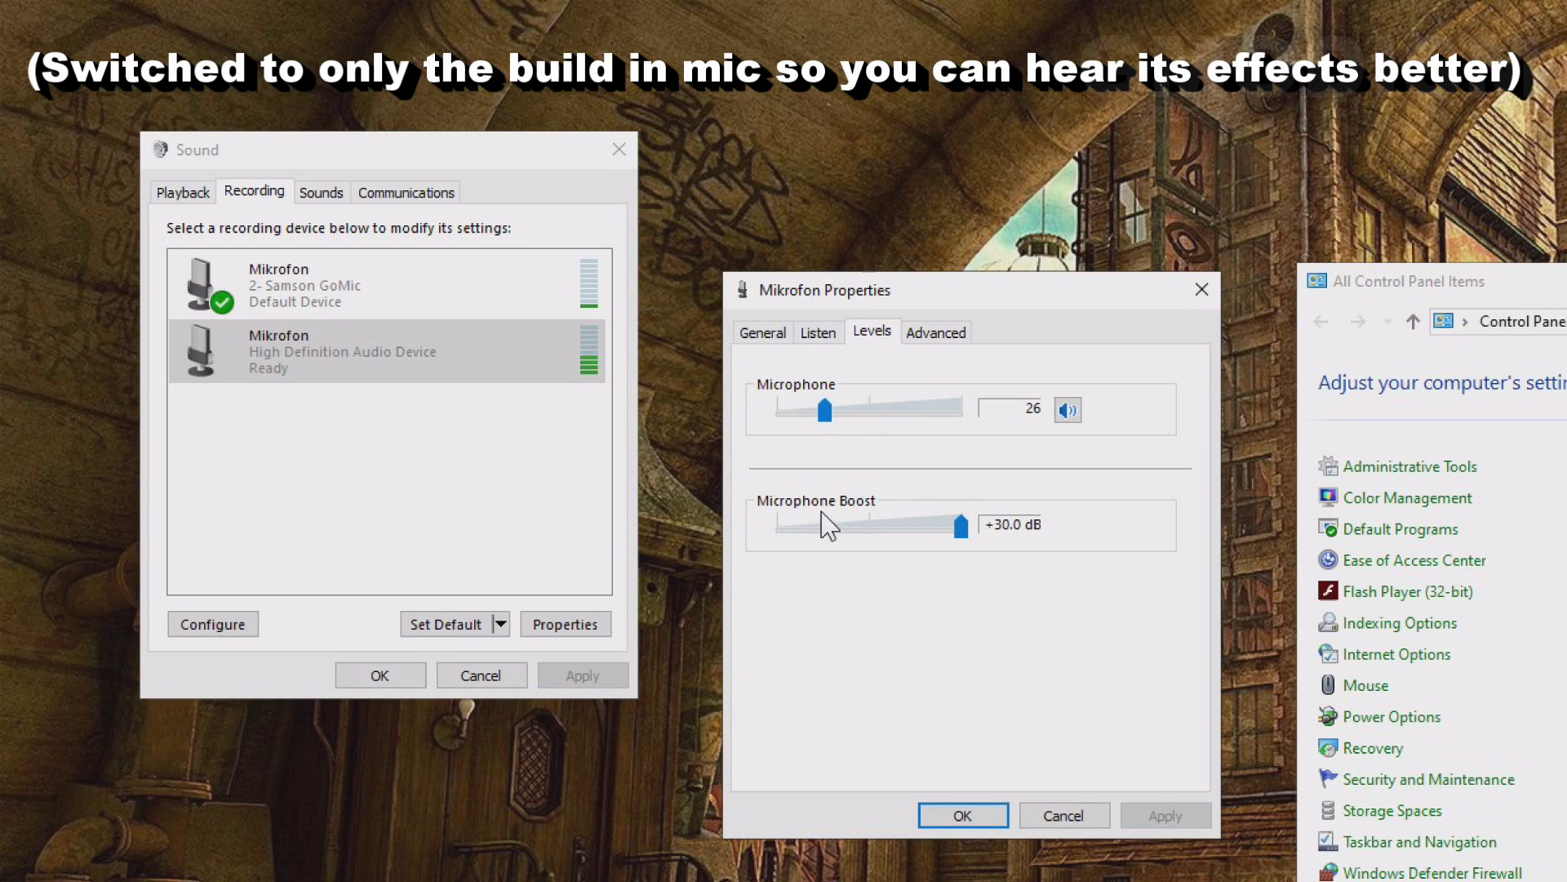
{"action": "left_click_drag", "start_coordinate": [825, 411], "coordinate": [857, 415]}
On the Advanced tab, review the Default Format list and keep 2 channel, 16 bit, 44100 Hz (CD Quality)
{"action": "left_click", "coordinate": [818, 332]}
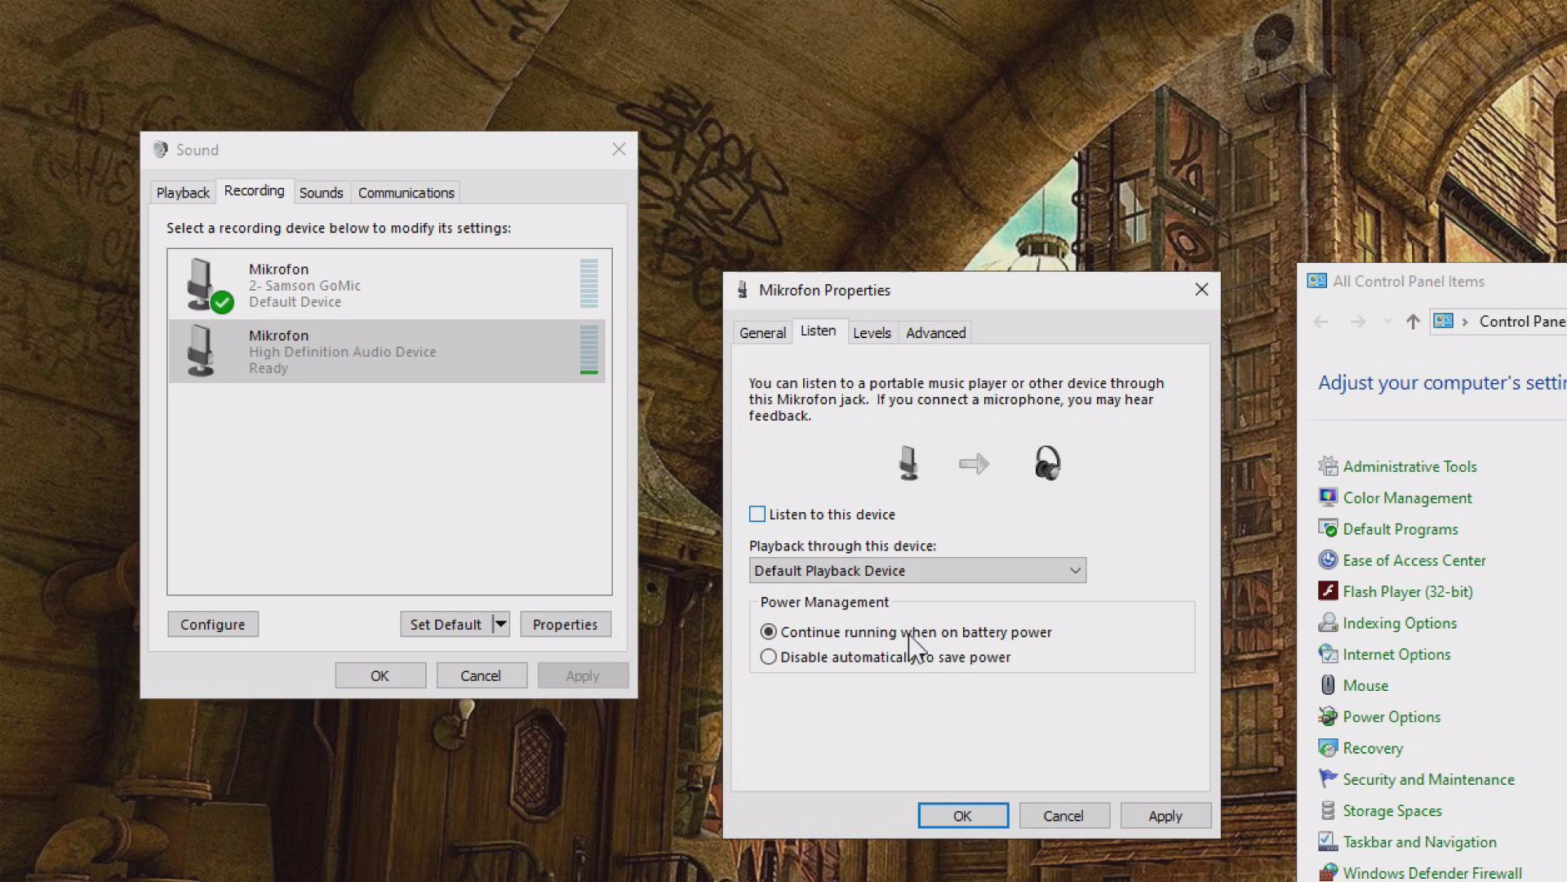
{"action": "left_click", "coordinate": [943, 331]}
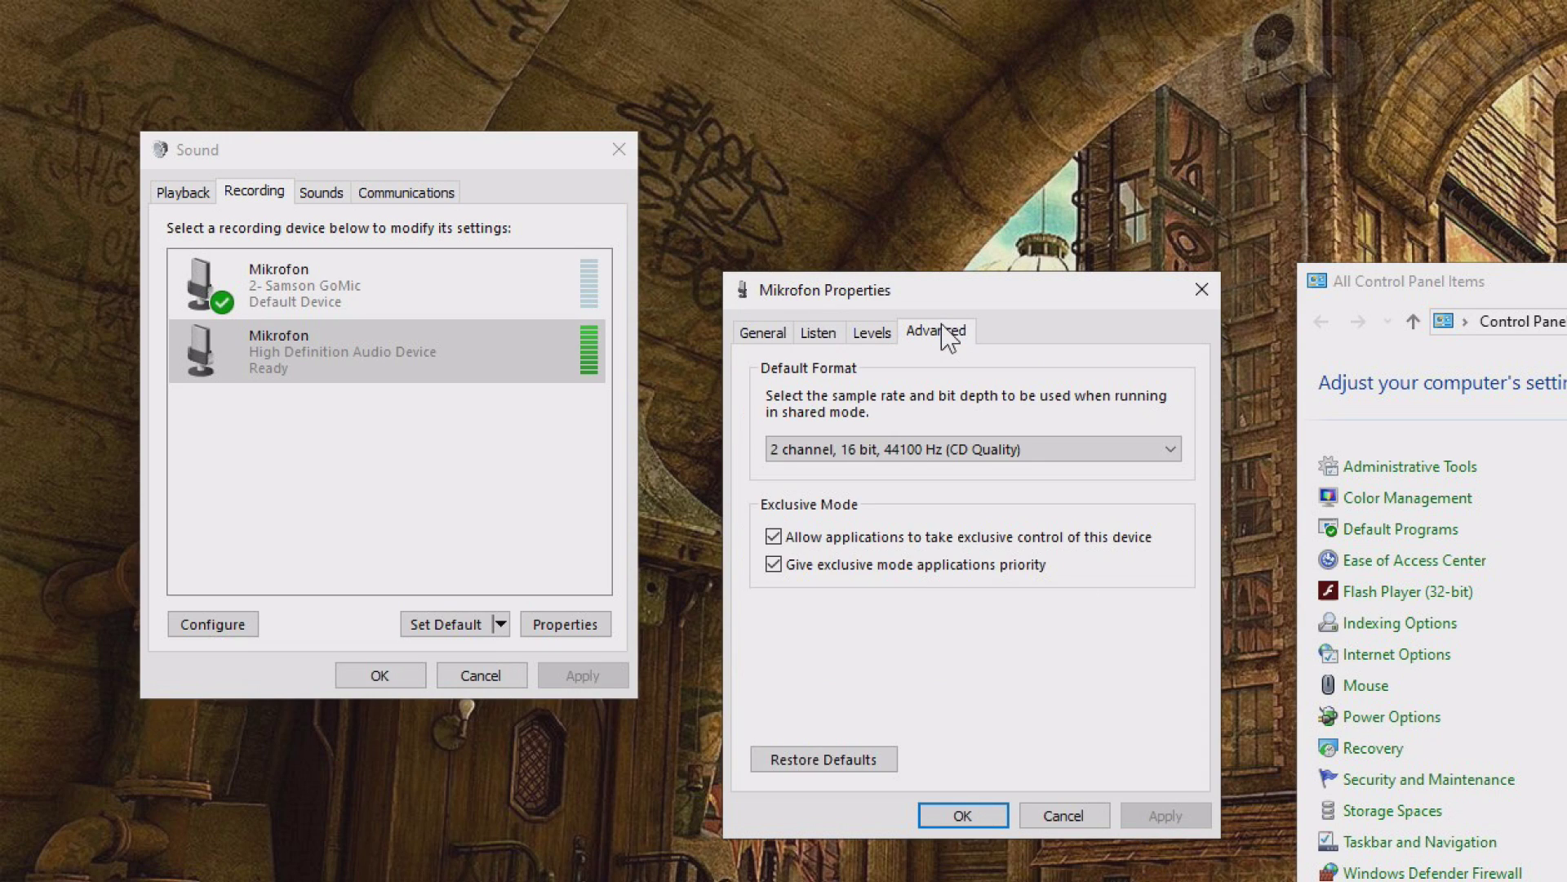
{"action": "left_click", "coordinate": [1128, 450]}
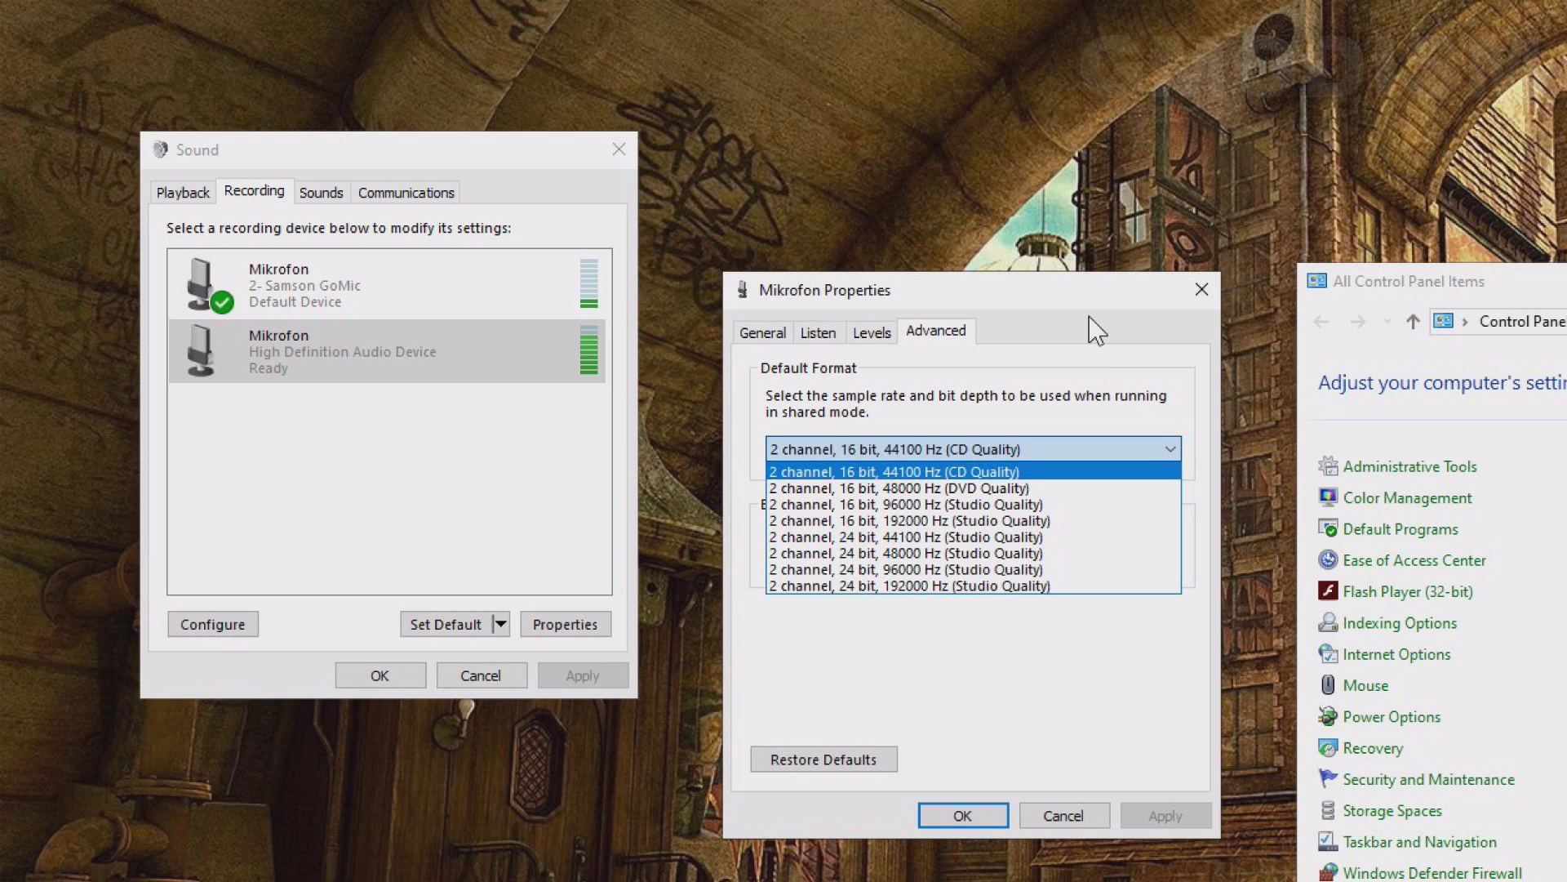
{"action": "left_click", "coordinate": [1045, 693]}
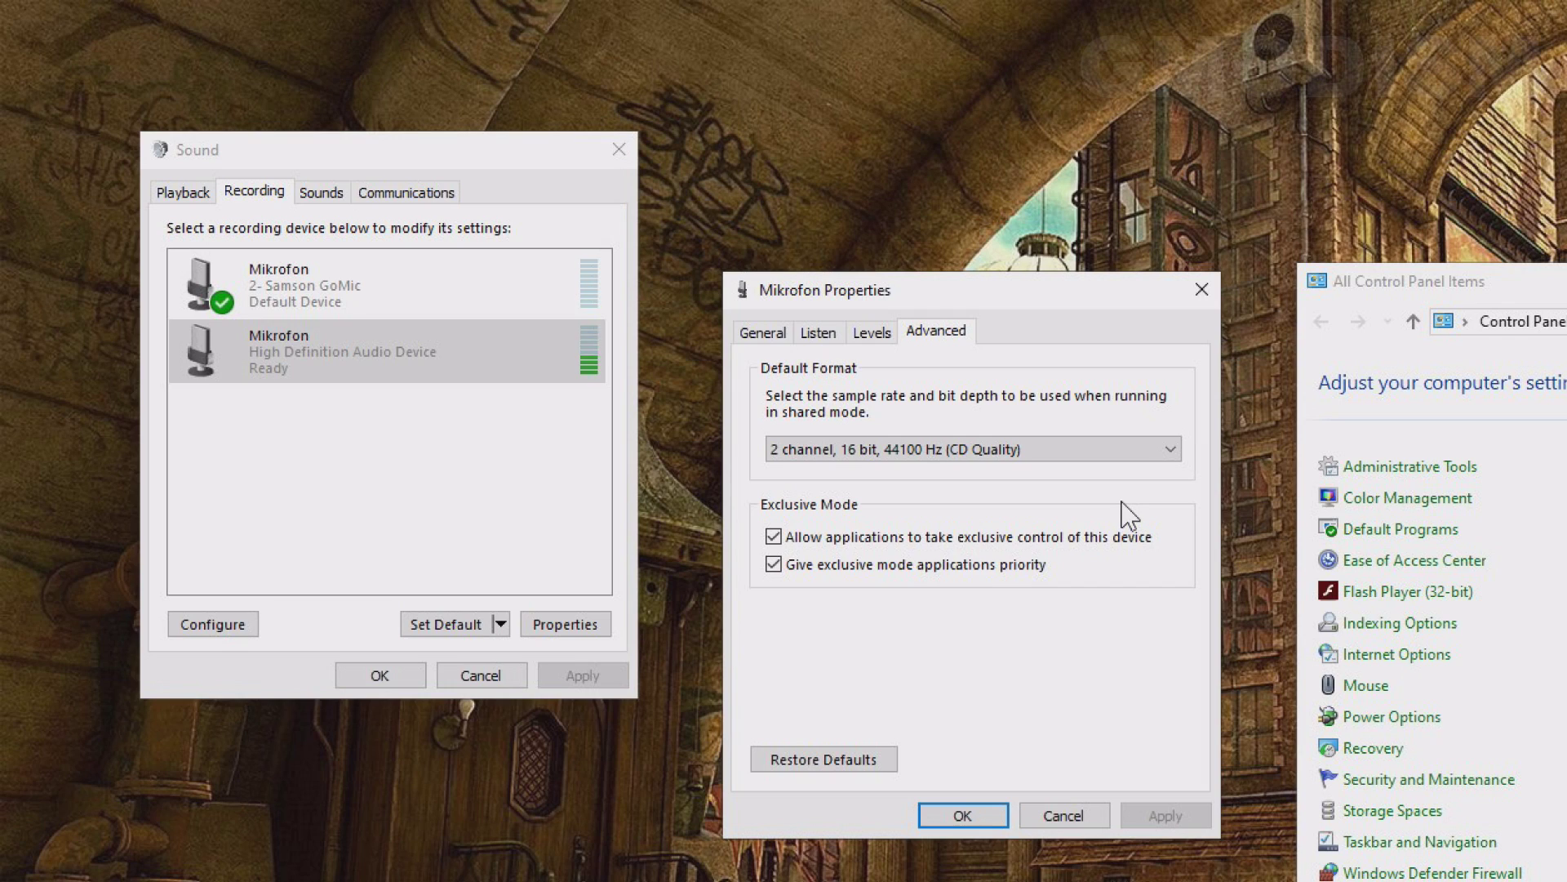
{"action": "left_click", "coordinate": [1091, 450]}
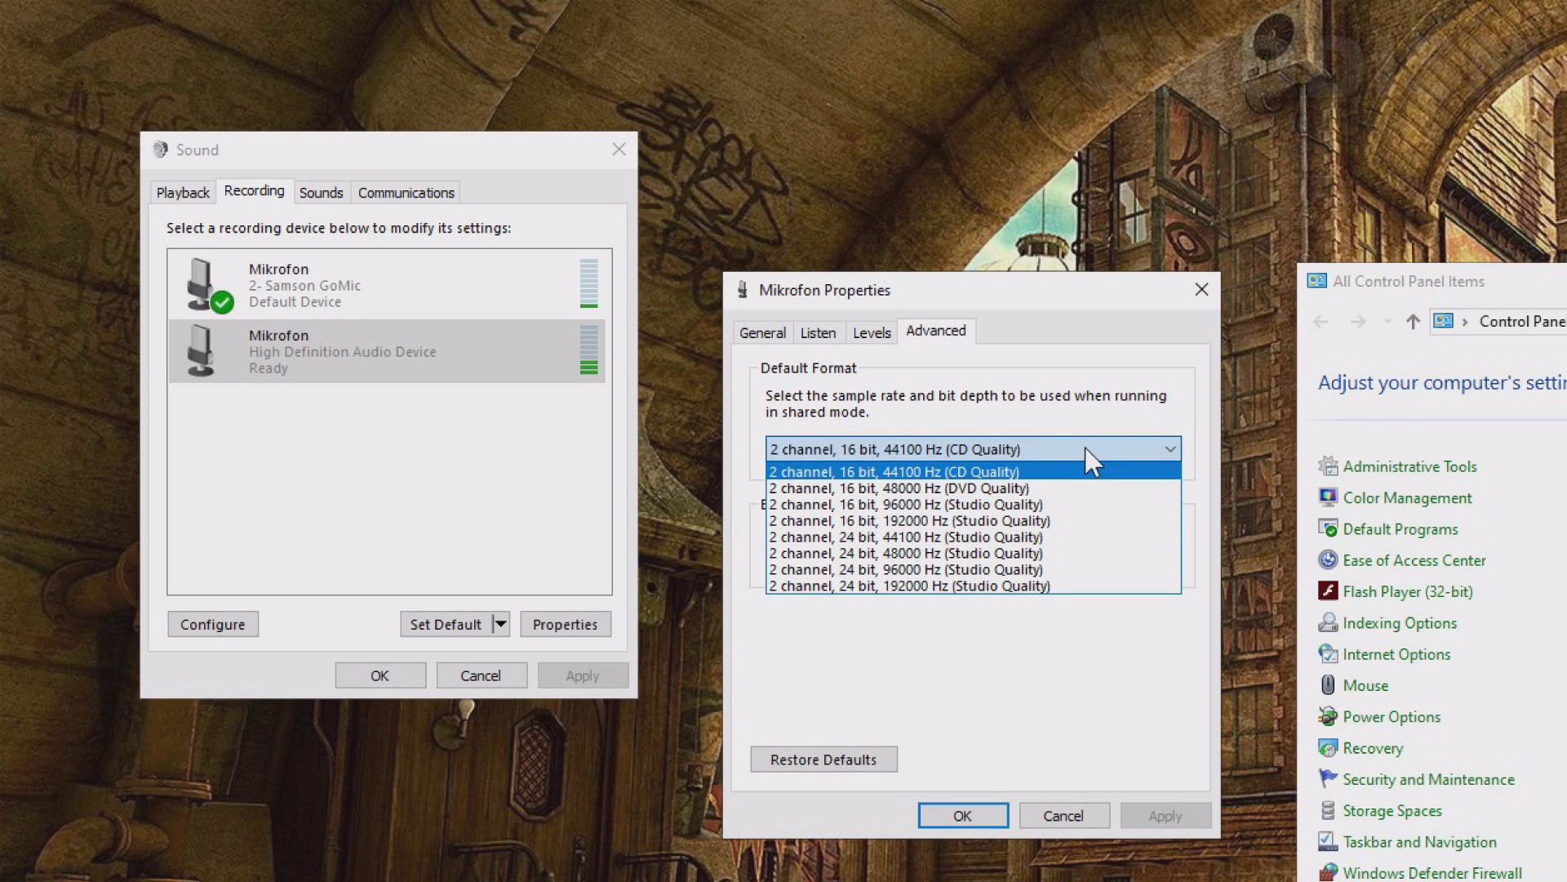
{"action": "left_click", "coordinate": [980, 473]}
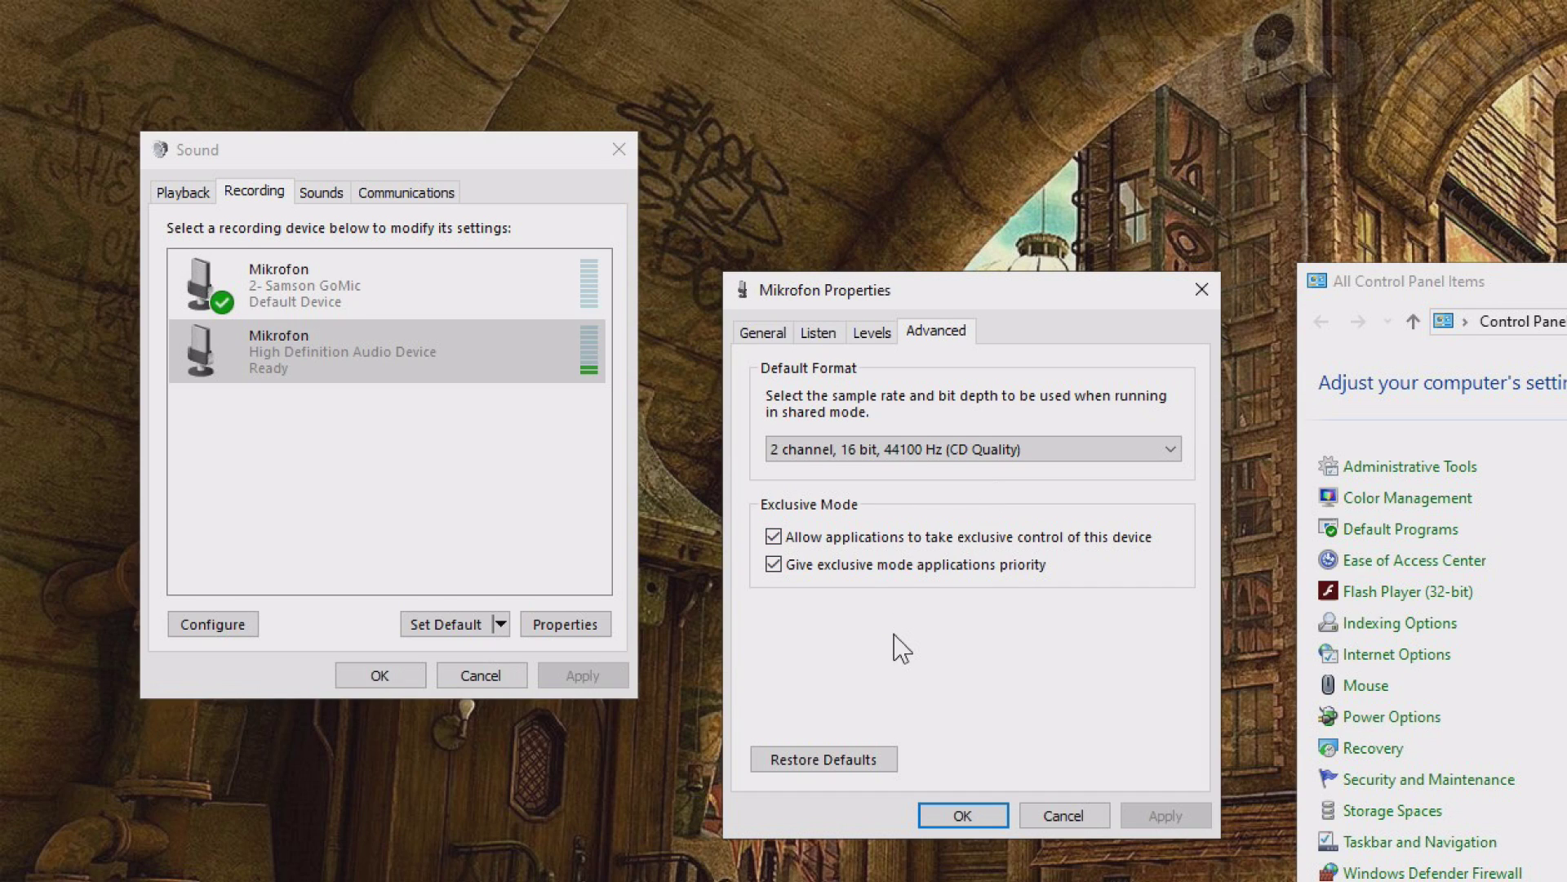
Re-enable exclusive control with priority for exclusive-mode apps, apply it, and close the microphone properties
{"action": "left_click", "coordinate": [784, 537]}
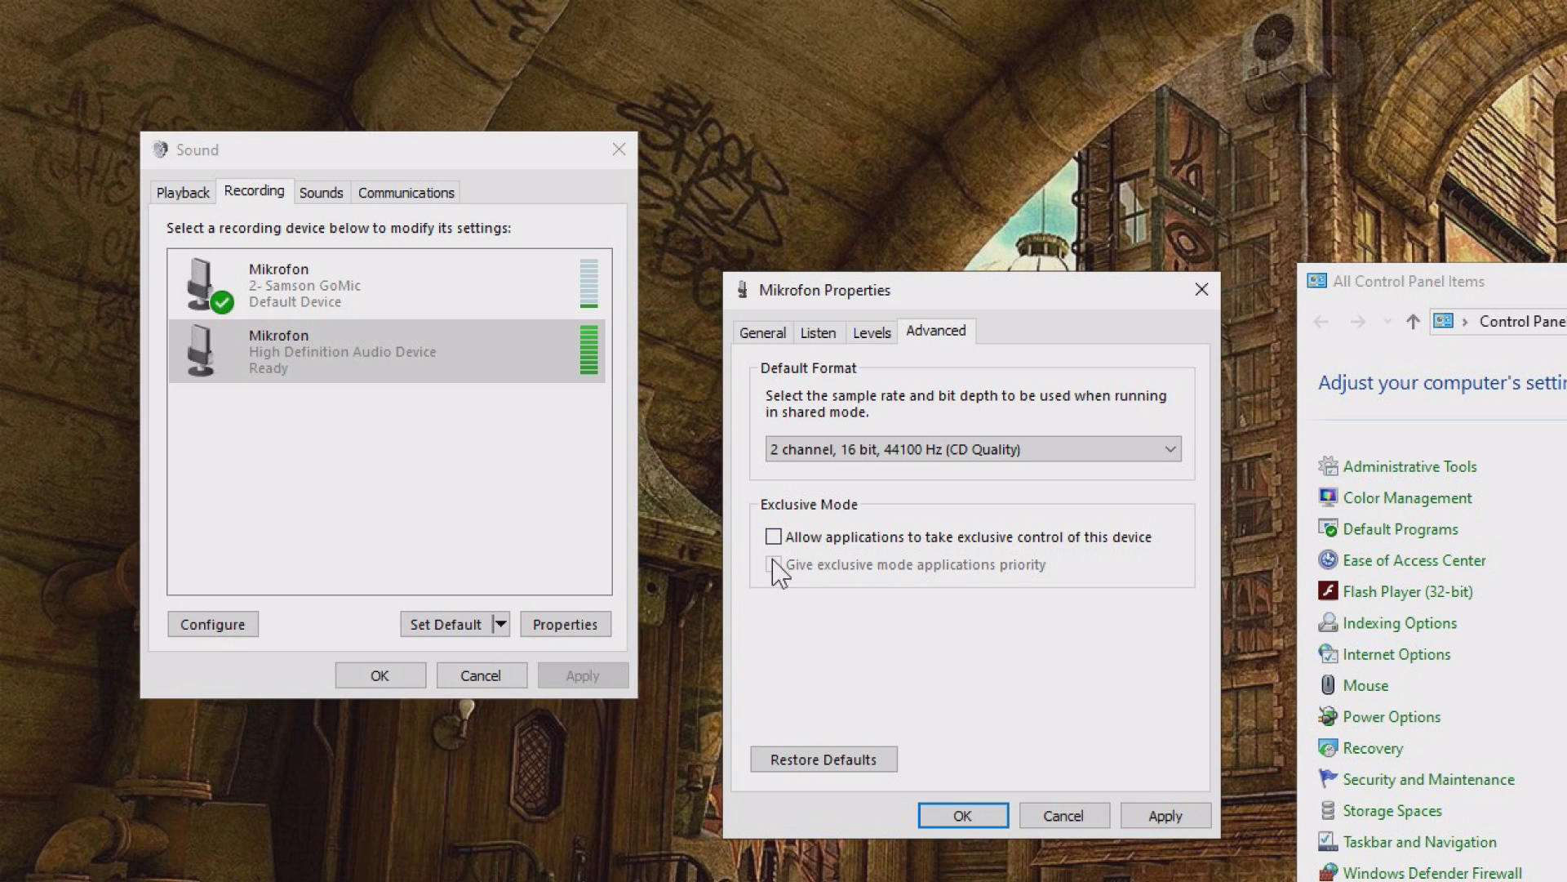
{"action": "left_click", "coordinate": [1182, 819]}
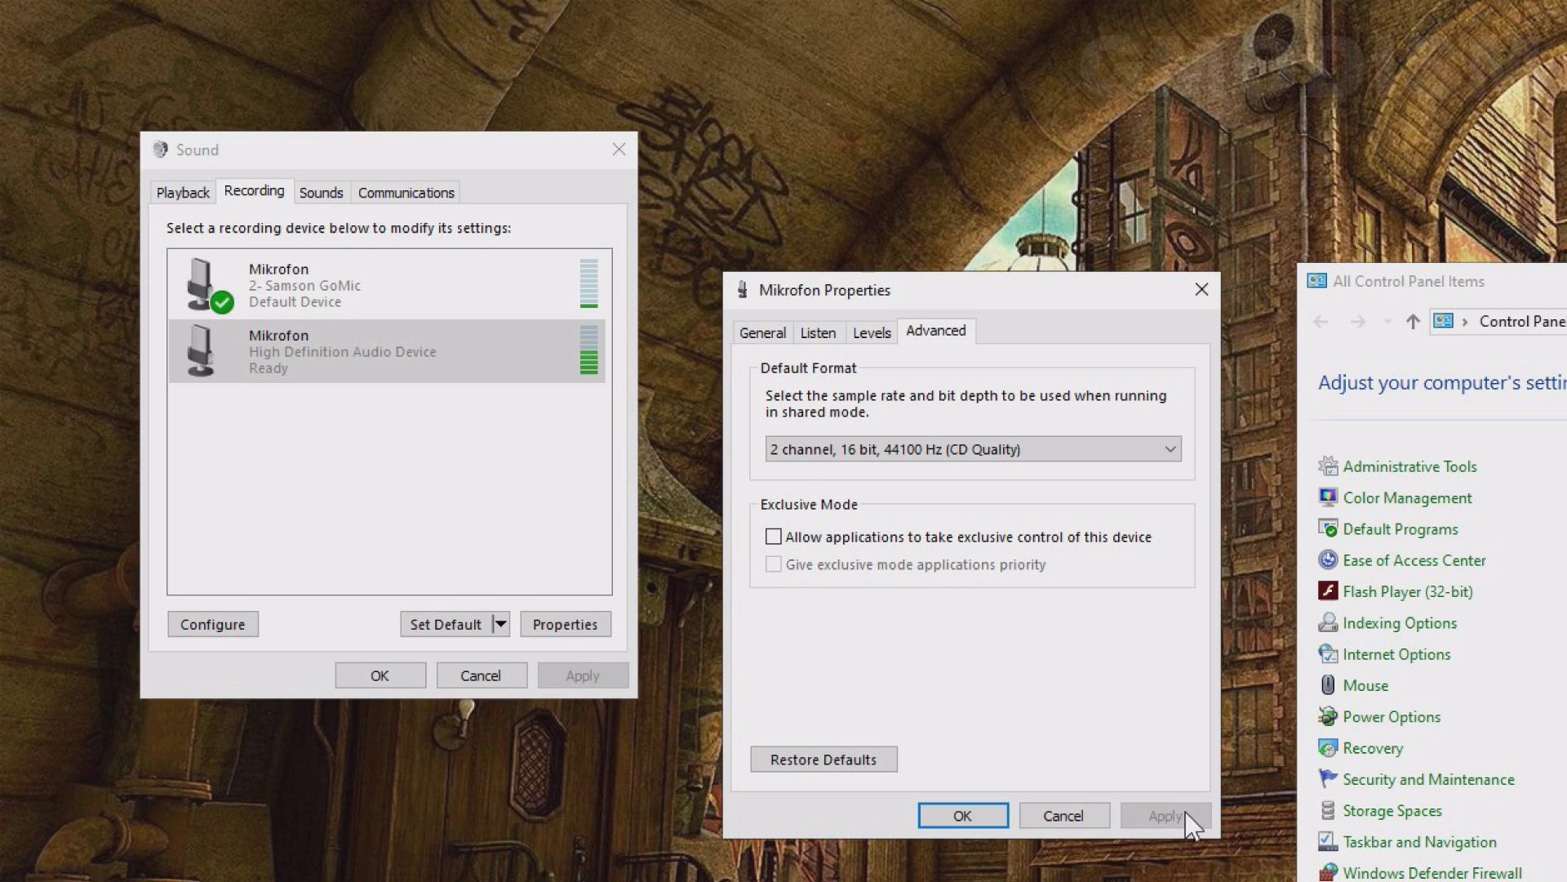
{"action": "left_click", "coordinate": [777, 539]}
{"action": "left_click", "coordinate": [776, 565]}
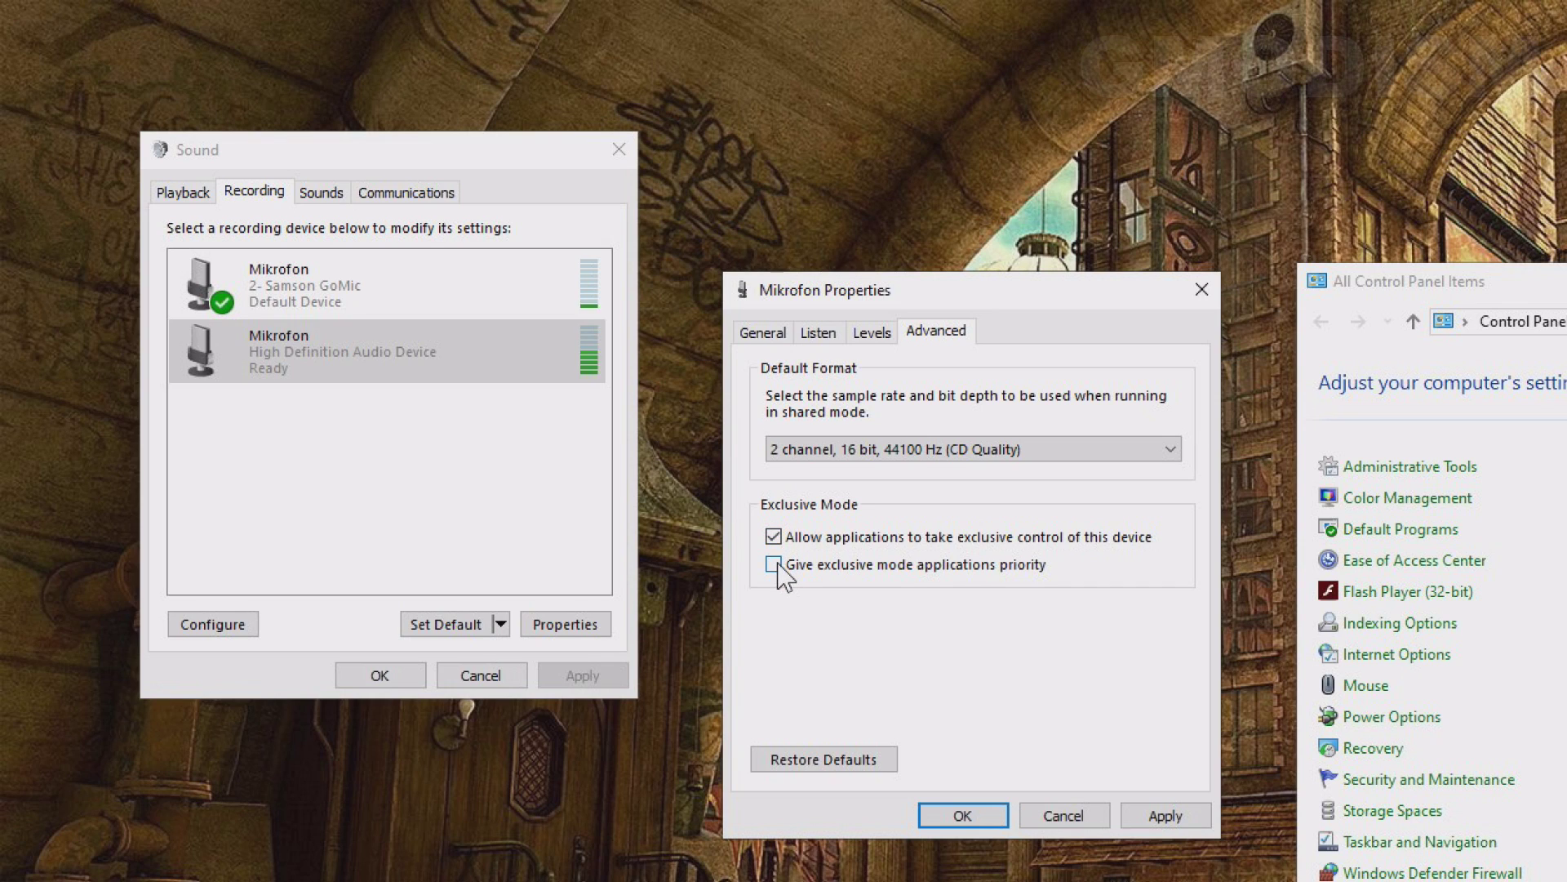
{"action": "left_click", "coordinate": [1198, 817]}
{"action": "left_click", "coordinate": [836, 329]}
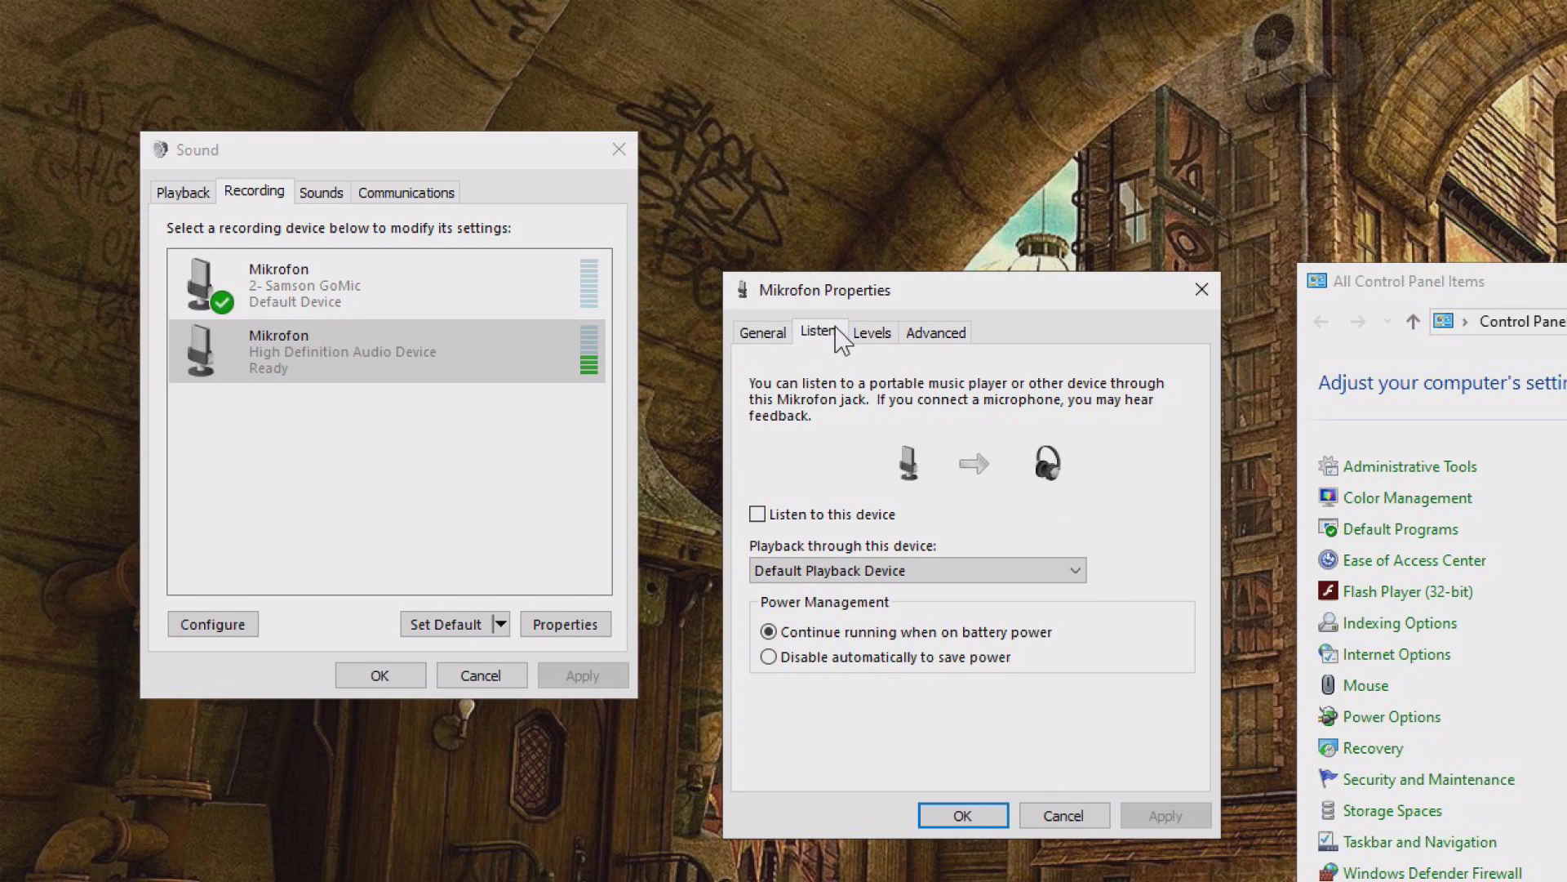
{"action": "left_click", "coordinate": [763, 332]}
{"action": "key", "text": "Escape"}
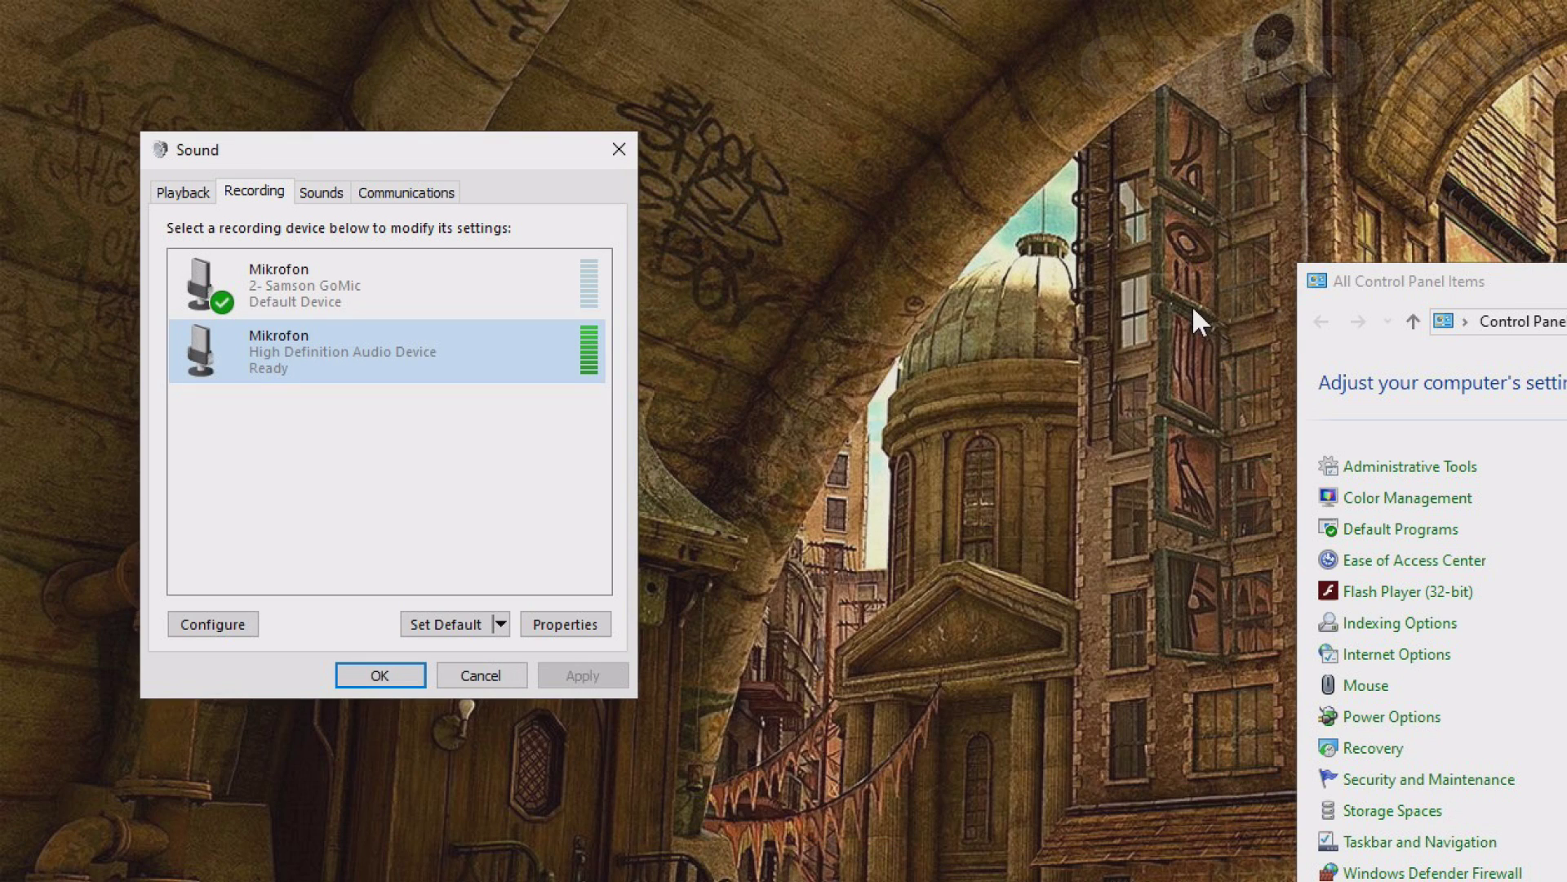
Open the Samson GoMic microphone's properties and move the window aside
{"action": "left_click", "coordinate": [331, 269]}
{"action": "right_click", "coordinate": [331, 270]}
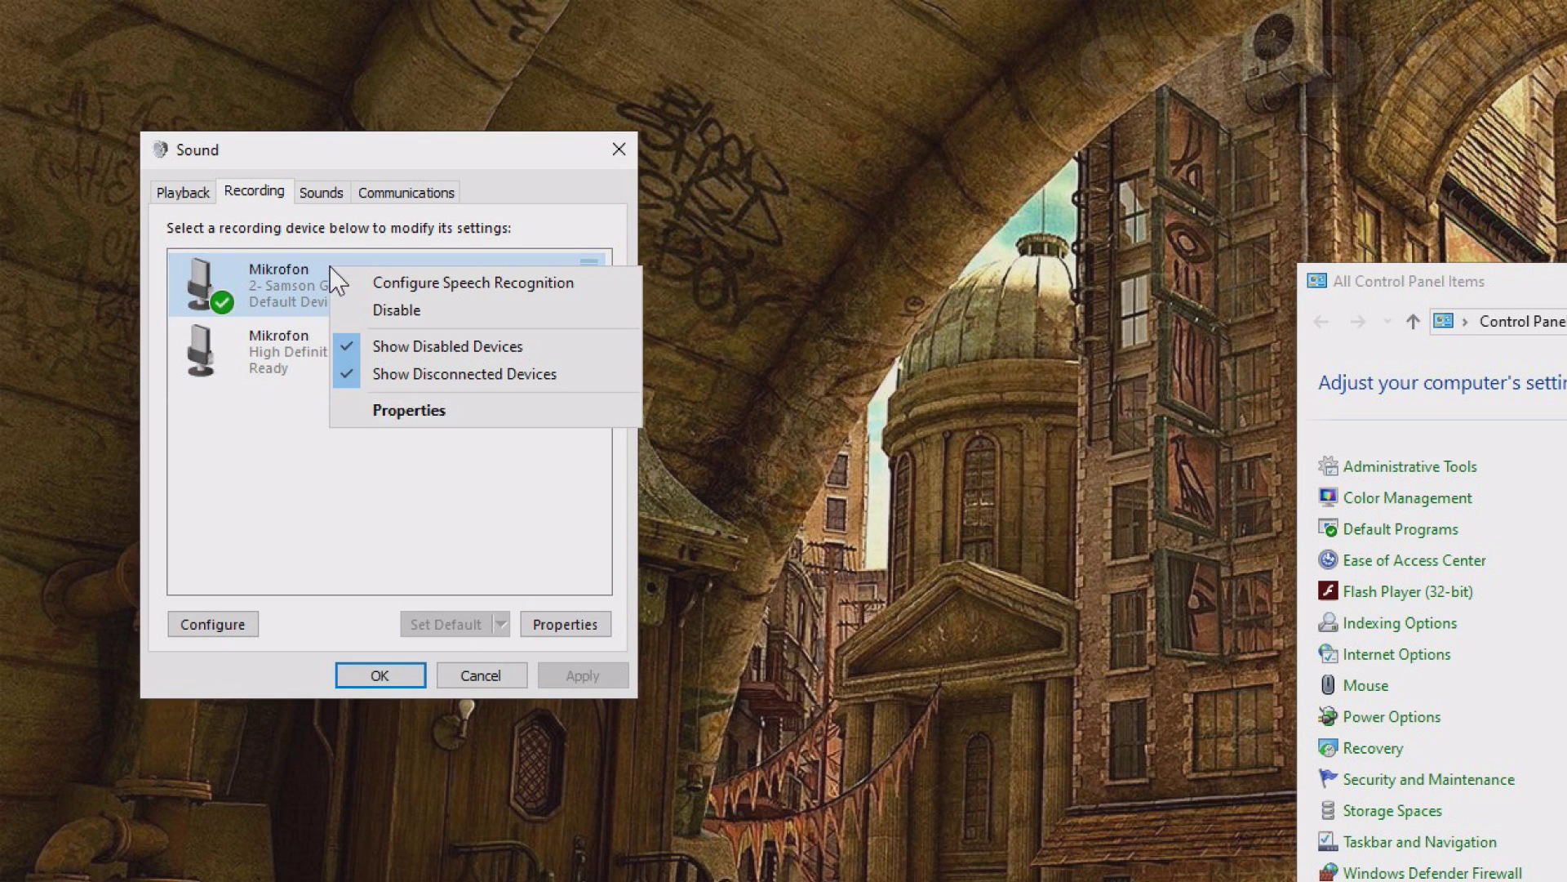
{"action": "left_click", "coordinate": [444, 409]}
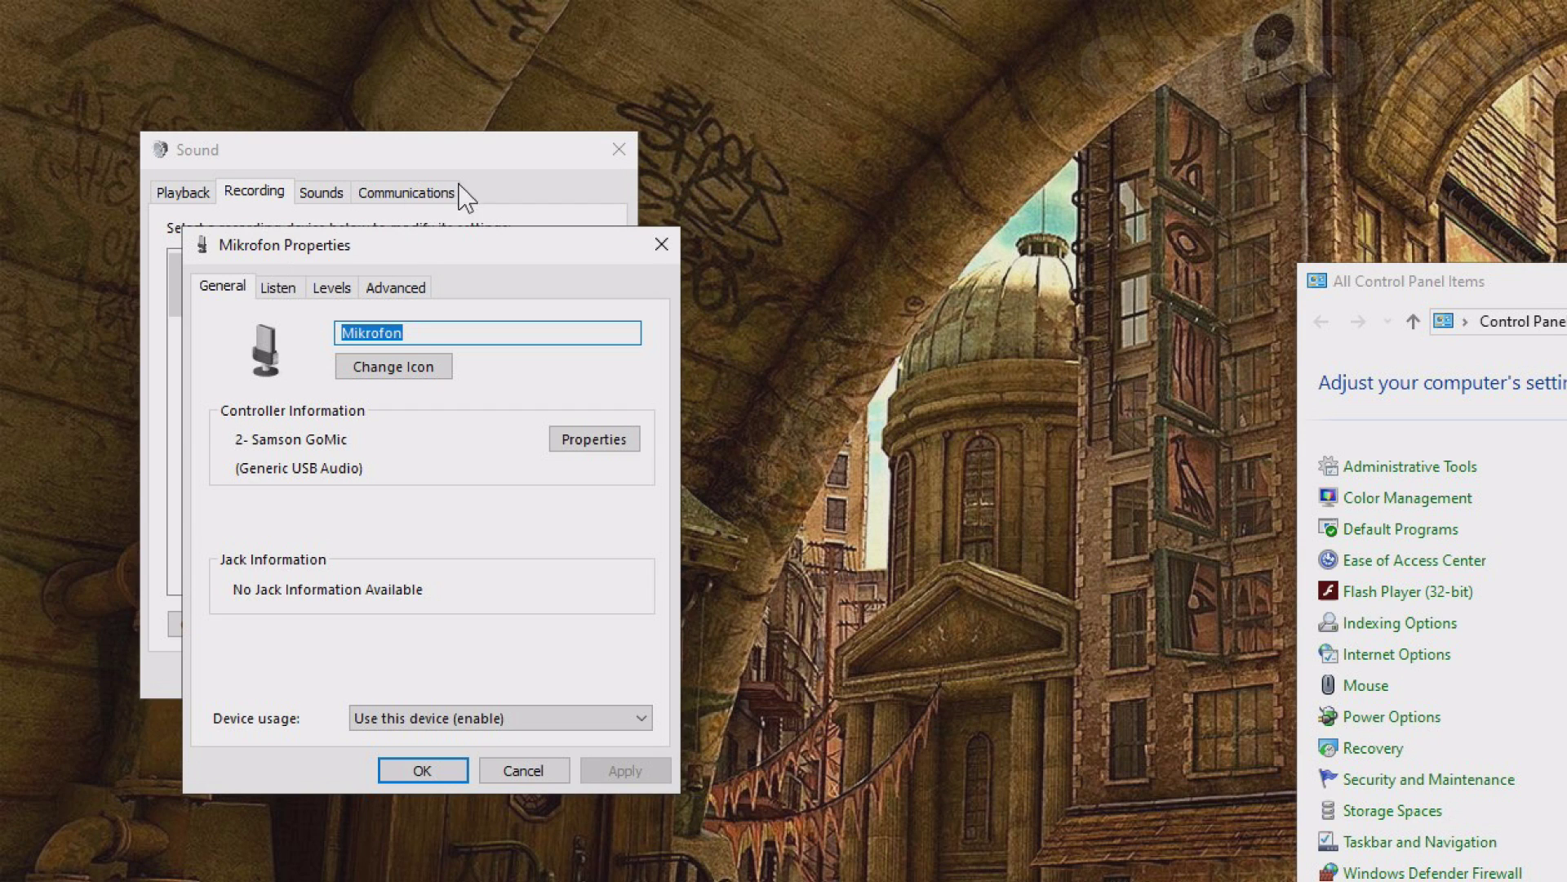
{"action": "left_click_drag", "start_coordinate": [455, 245], "coordinate": [1106, 151]}
Set the Samson GoMic's Microphone level to 80 on the Levels tab and confirm with OK
{"action": "left_click", "coordinate": [937, 191]}
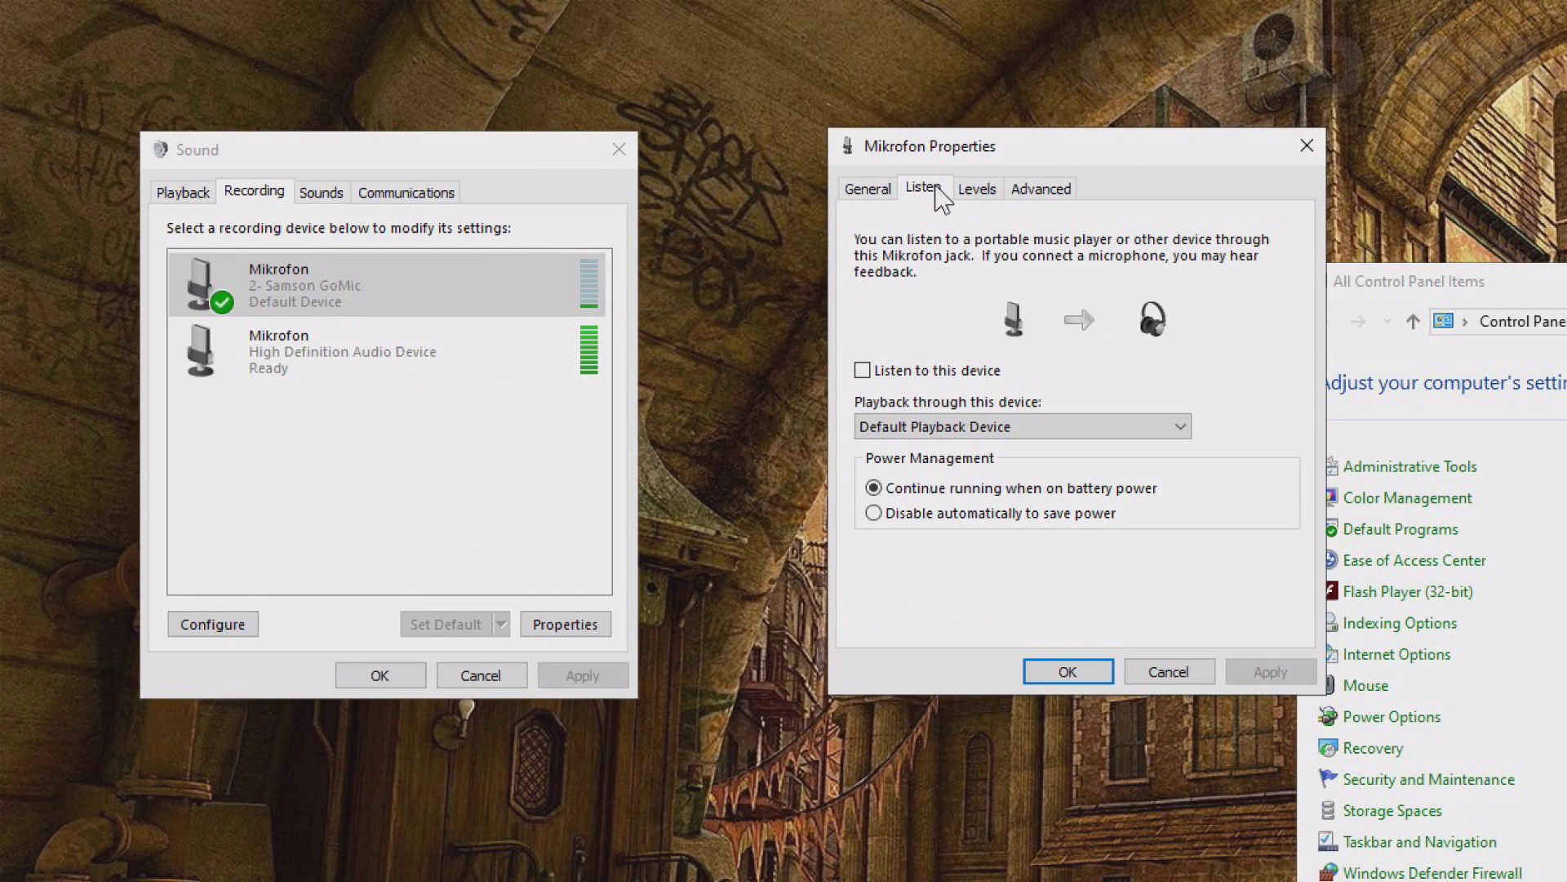
{"action": "left_click", "coordinate": [974, 190]}
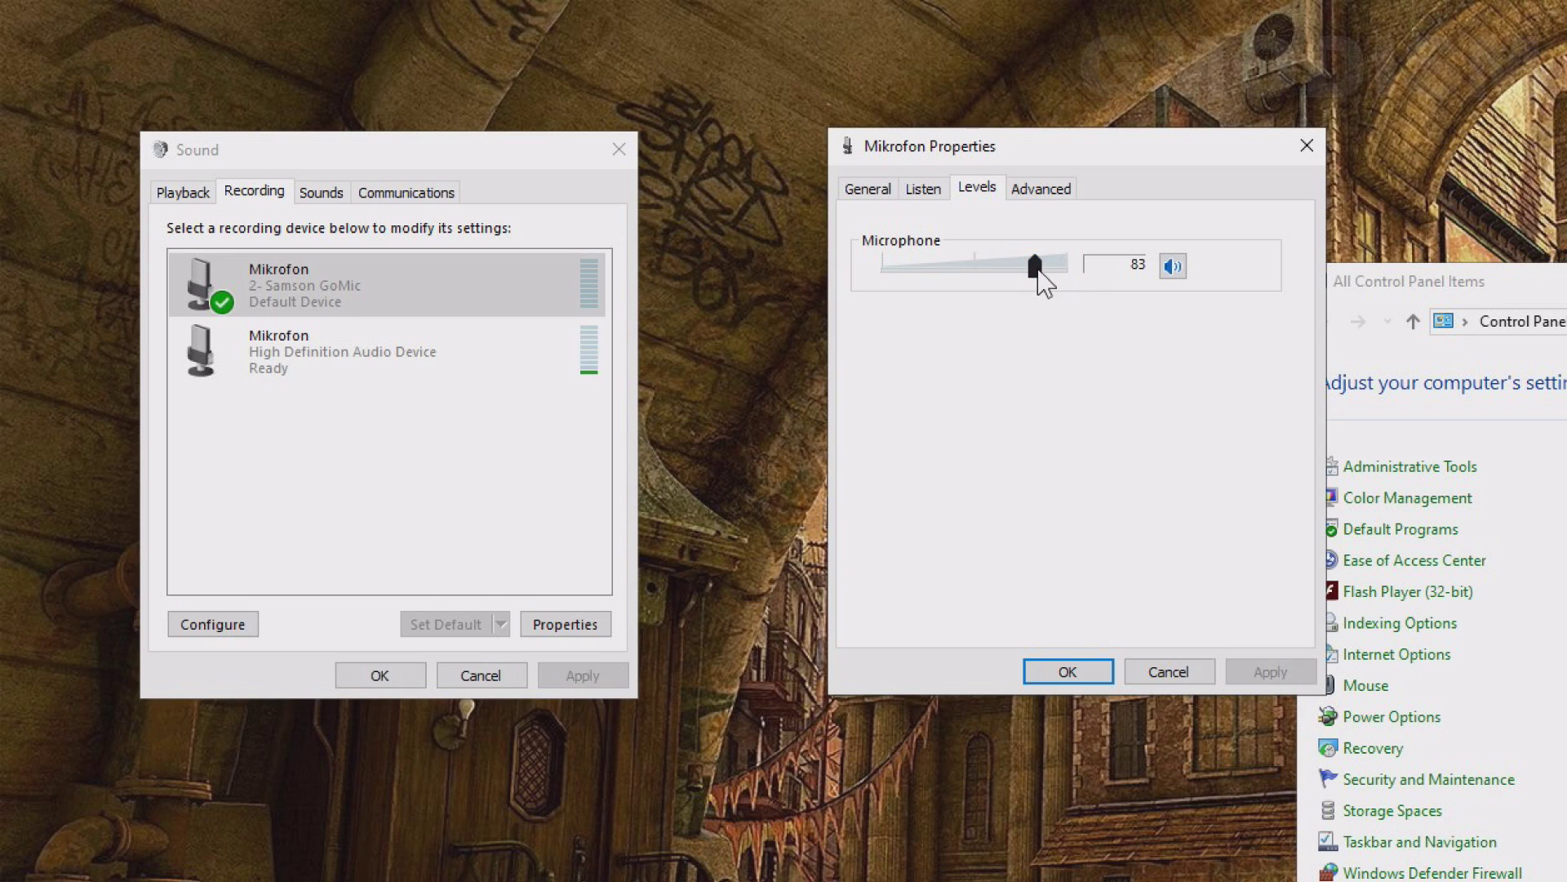
{"action": "left_click_drag", "start_coordinate": [1034, 266], "coordinate": [1205, 282]}
{"action": "left_click_drag", "start_coordinate": [1069, 280], "coordinate": [990, 278]}
{"action": "left_click_drag", "start_coordinate": [989, 276], "coordinate": [1032, 282]}
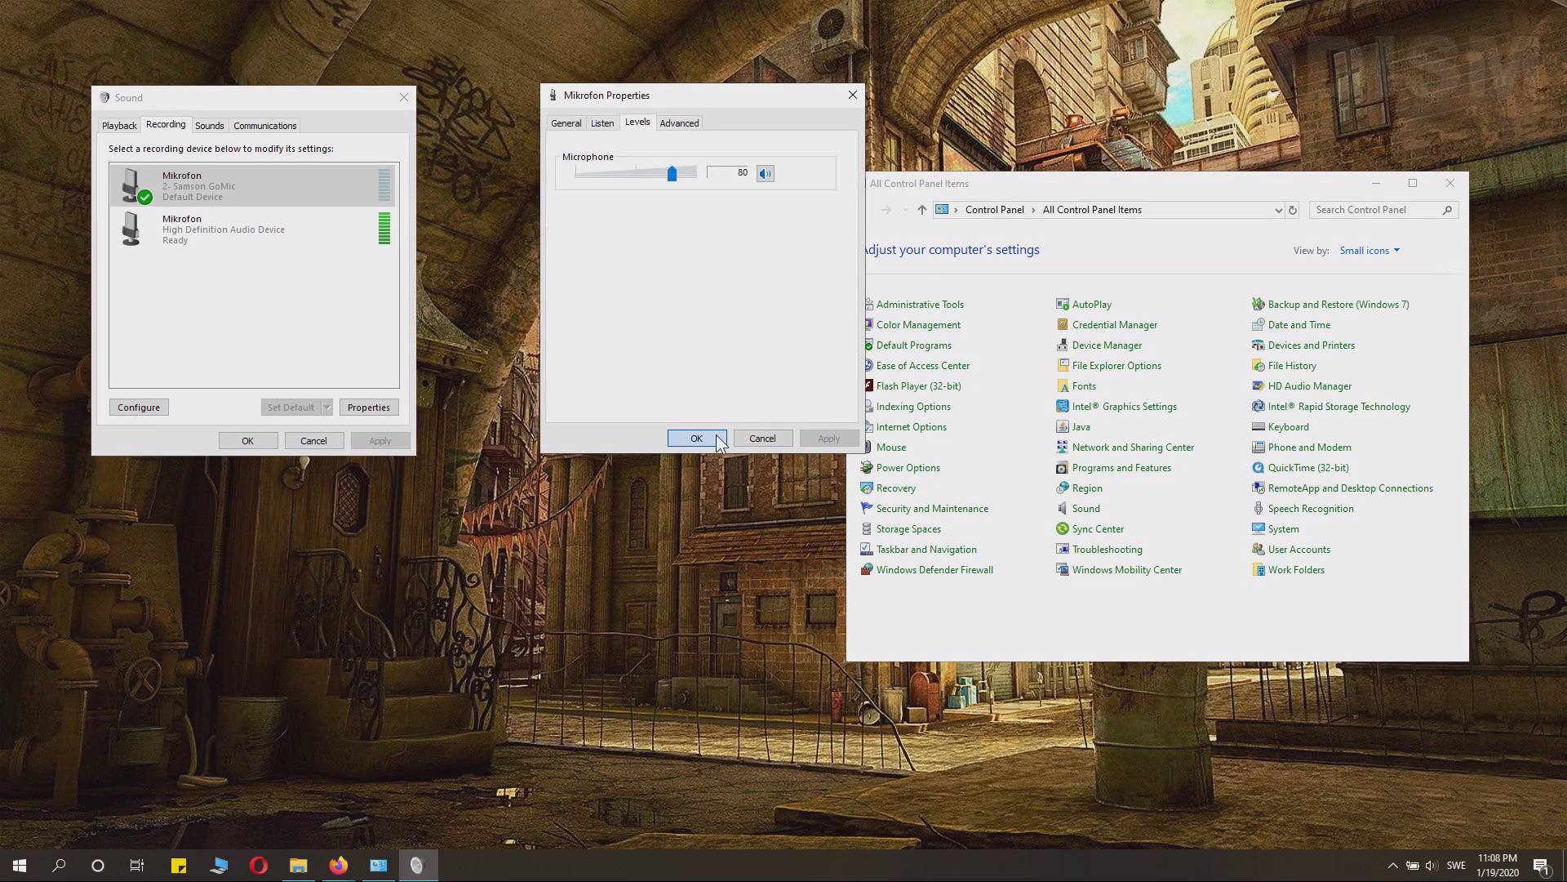
{"action": "left_click", "coordinate": [1068, 671]}
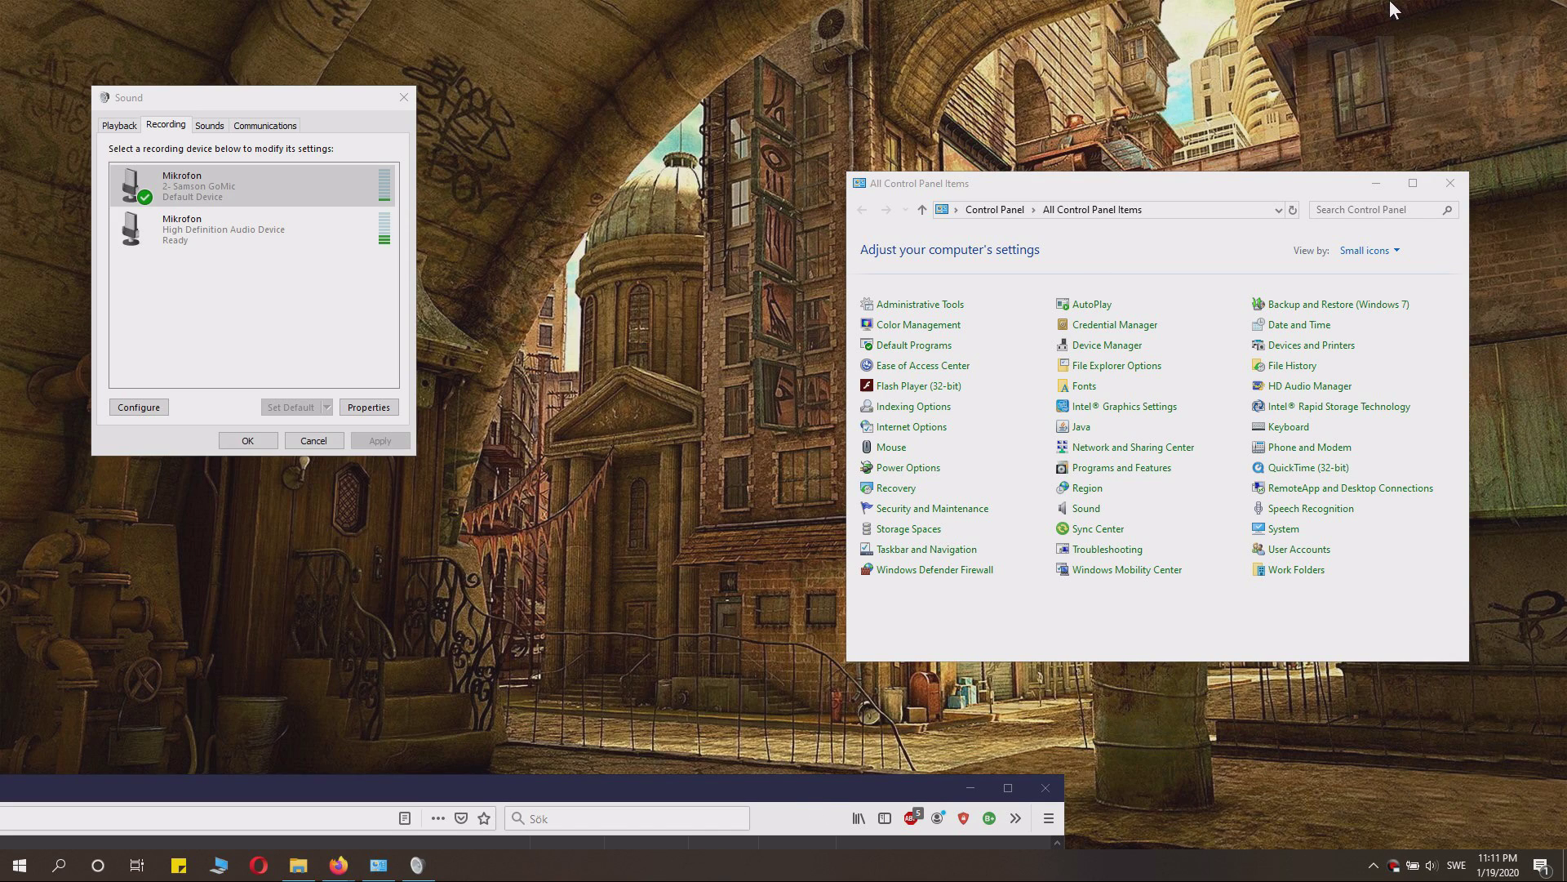
Maximize Firefox, download EqualizerAPO64-1.2.1.exe from SourceForge, and run the installer
{"action": "left_click_drag", "start_coordinate": [727, 782], "coordinate": [1141, 9]}
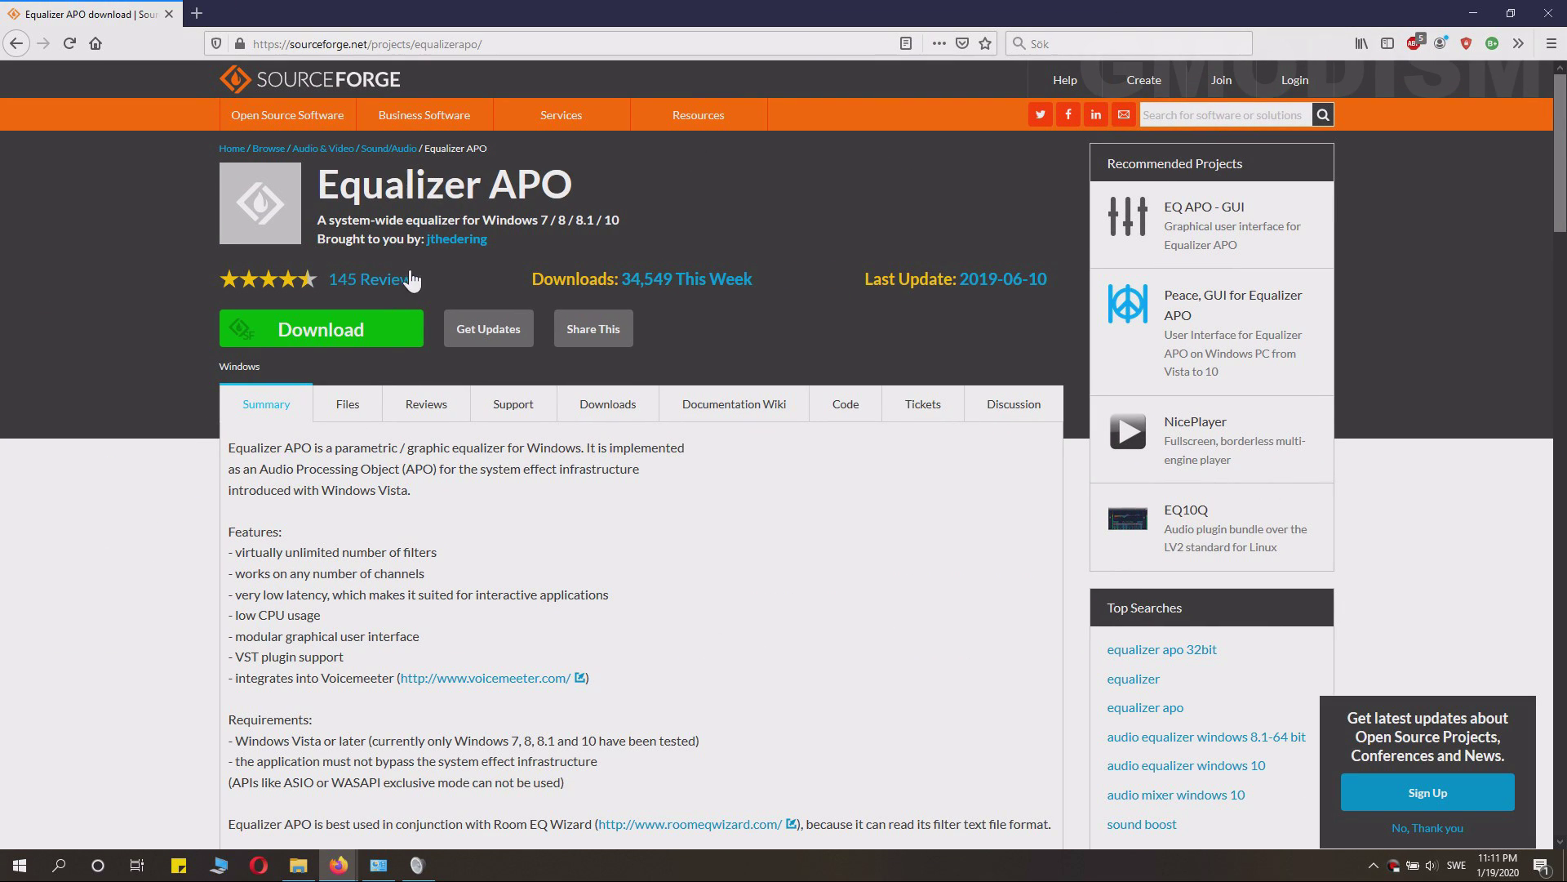
{"action": "left_click", "coordinate": [365, 341]}
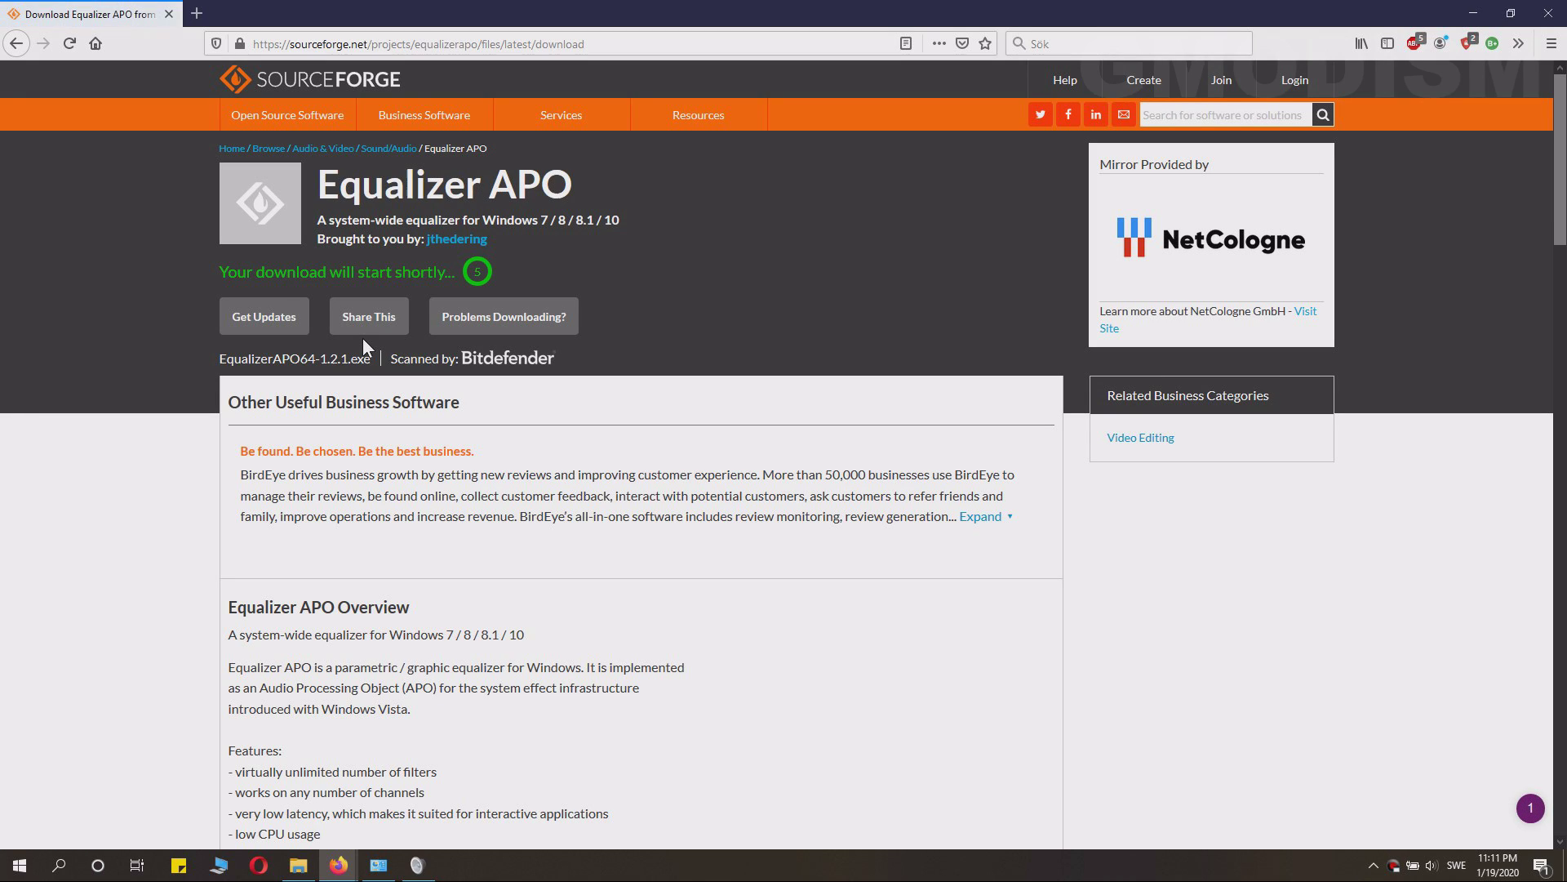
{"action": "left_click", "coordinate": [1324, 52]}
{"action": "left_click", "coordinate": [700, 550]}
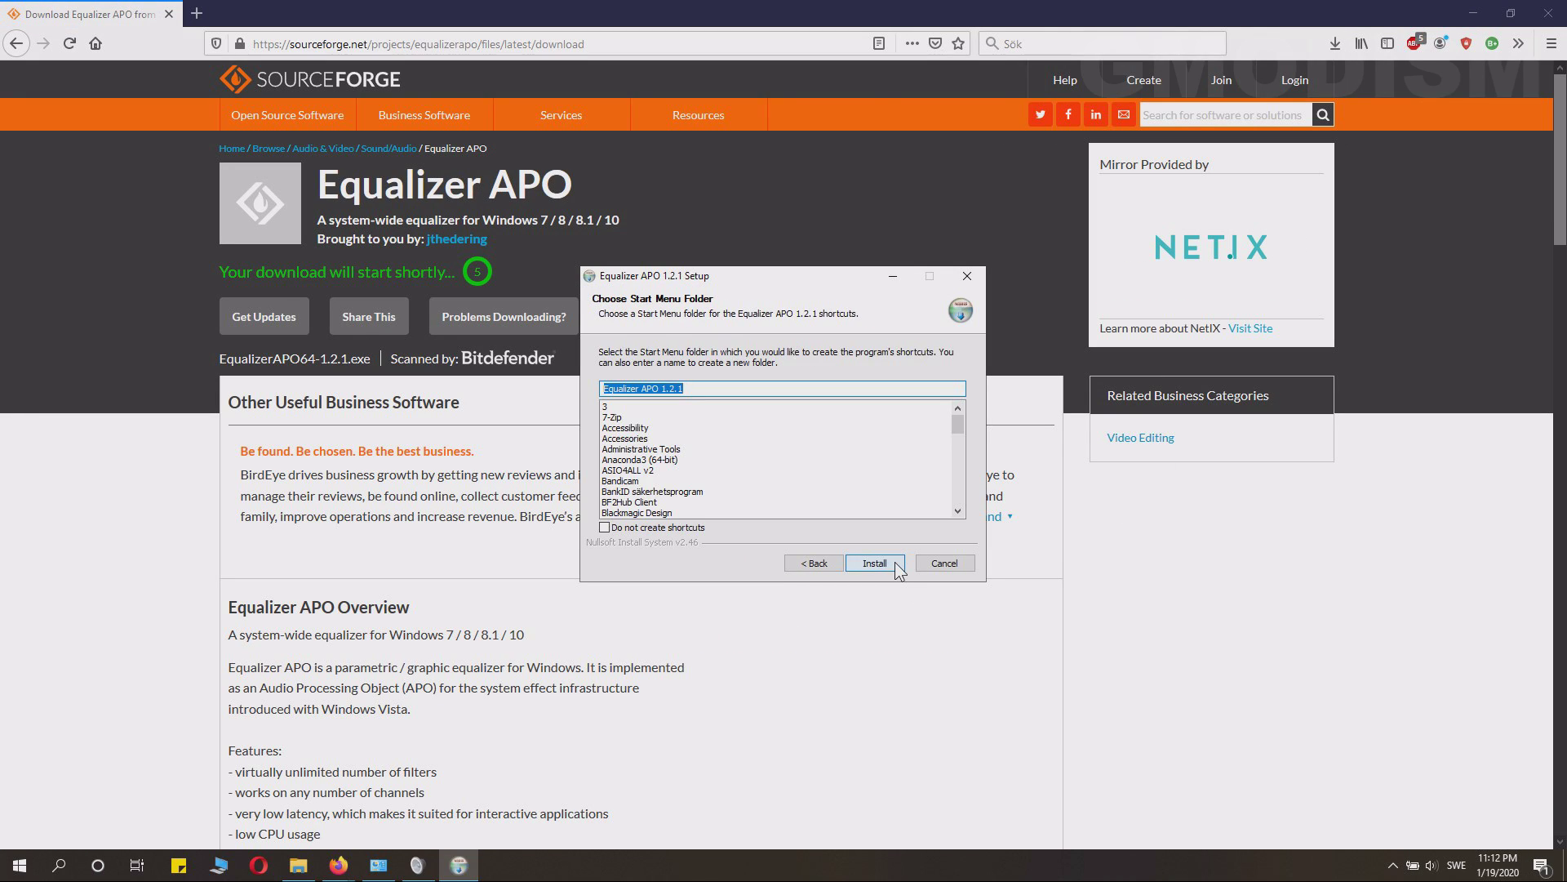
Install Equalizer APO 1.2.1 with the APO enabled on the High Definition Audio Device Mikrofon capture device
{"action": "left_click", "coordinate": [874, 563]}
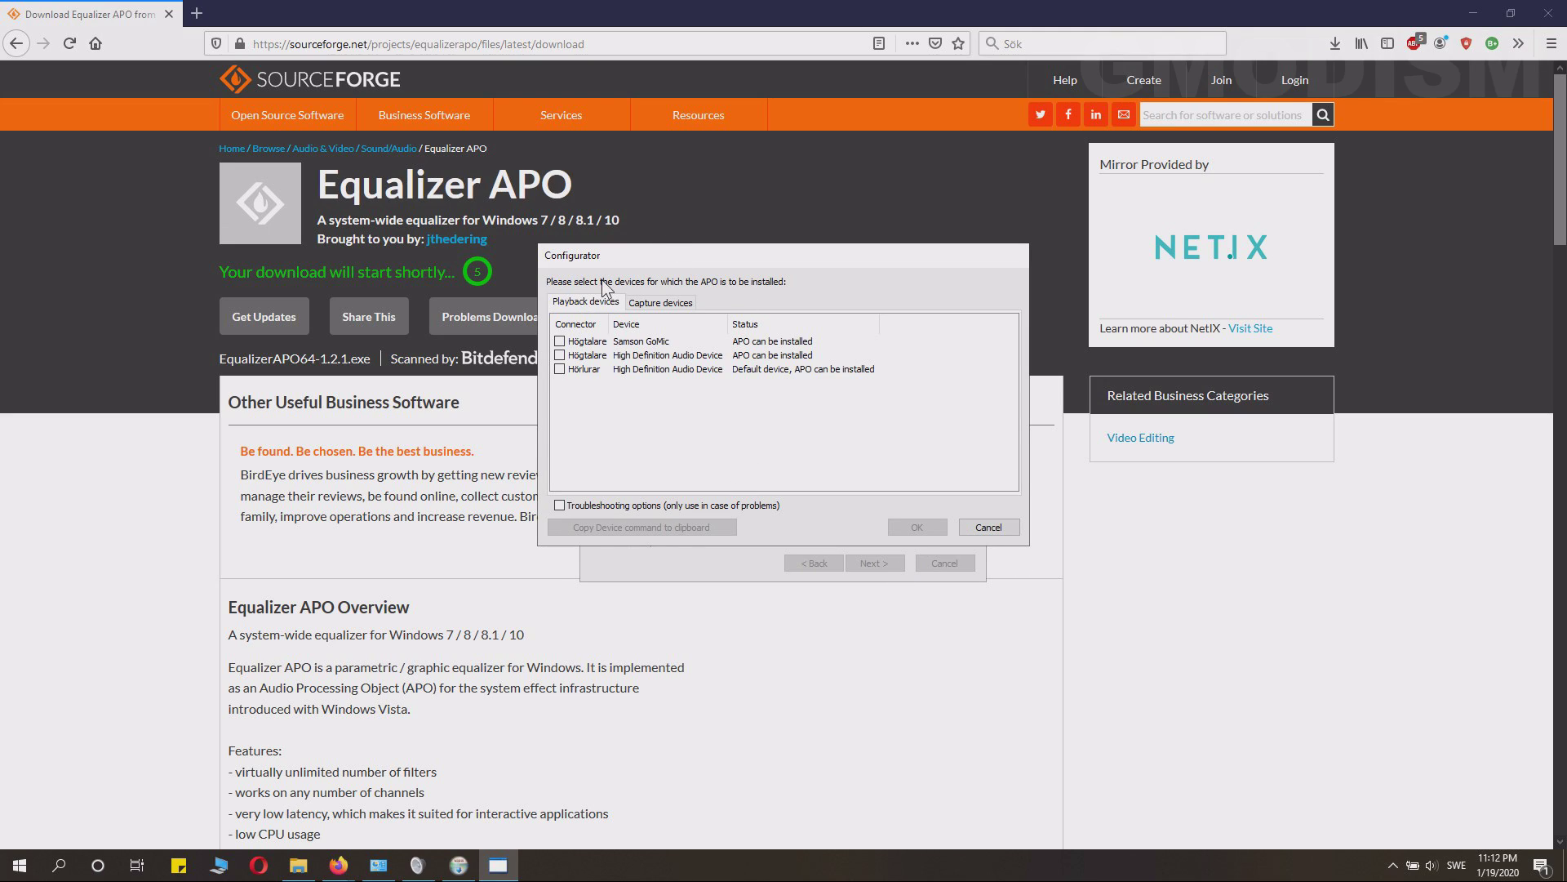
{"action": "left_click", "coordinate": [685, 307]}
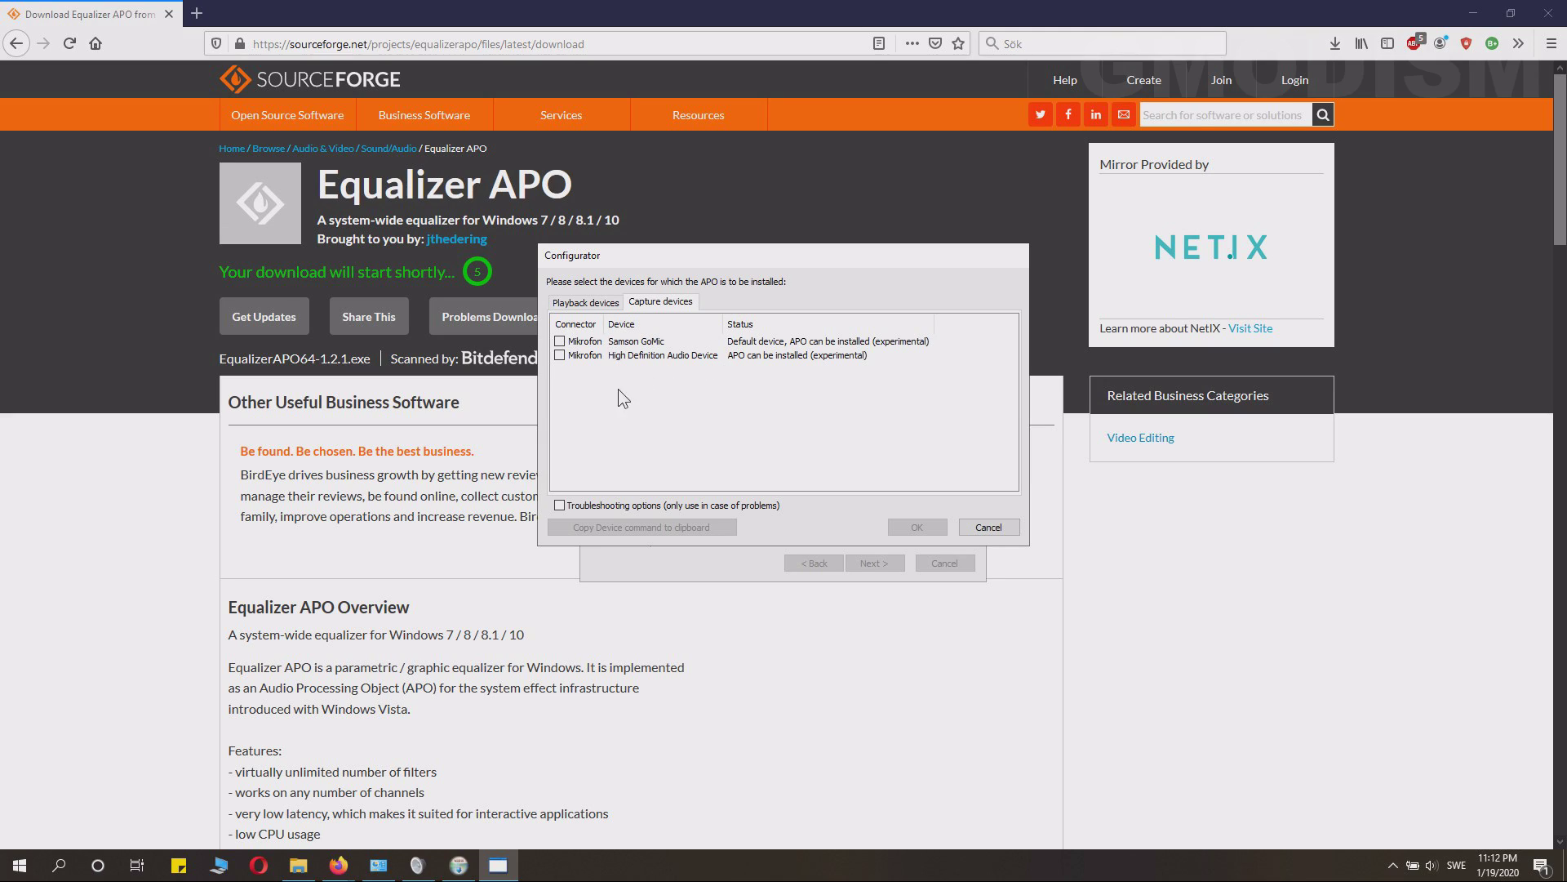
{"action": "left_click", "coordinate": [575, 357]}
{"action": "left_click", "coordinate": [560, 355]}
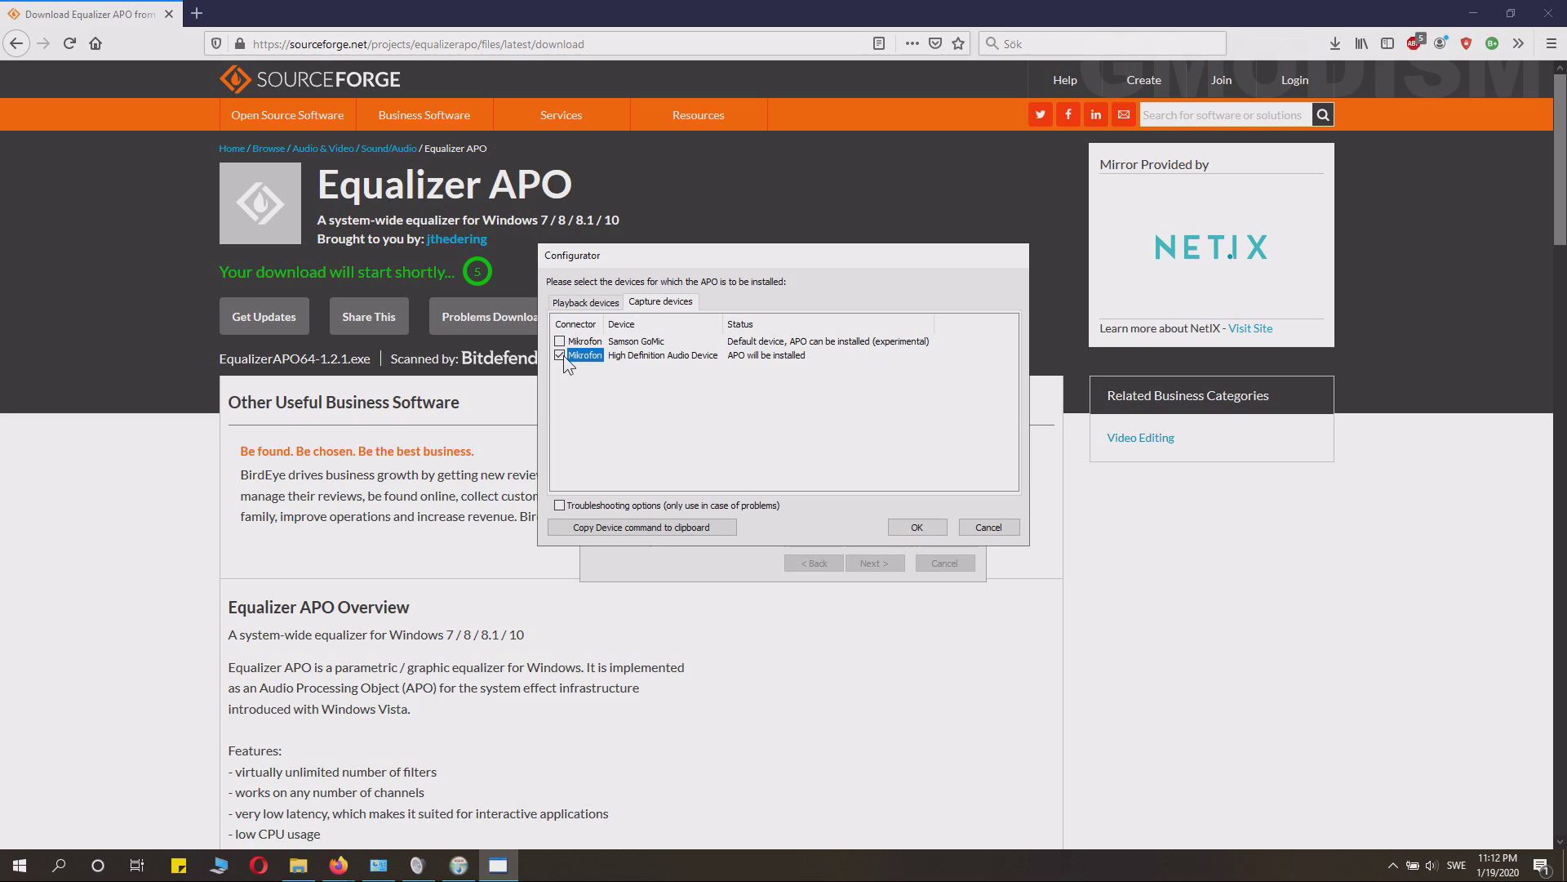
{"action": "left_click", "coordinate": [913, 529]}
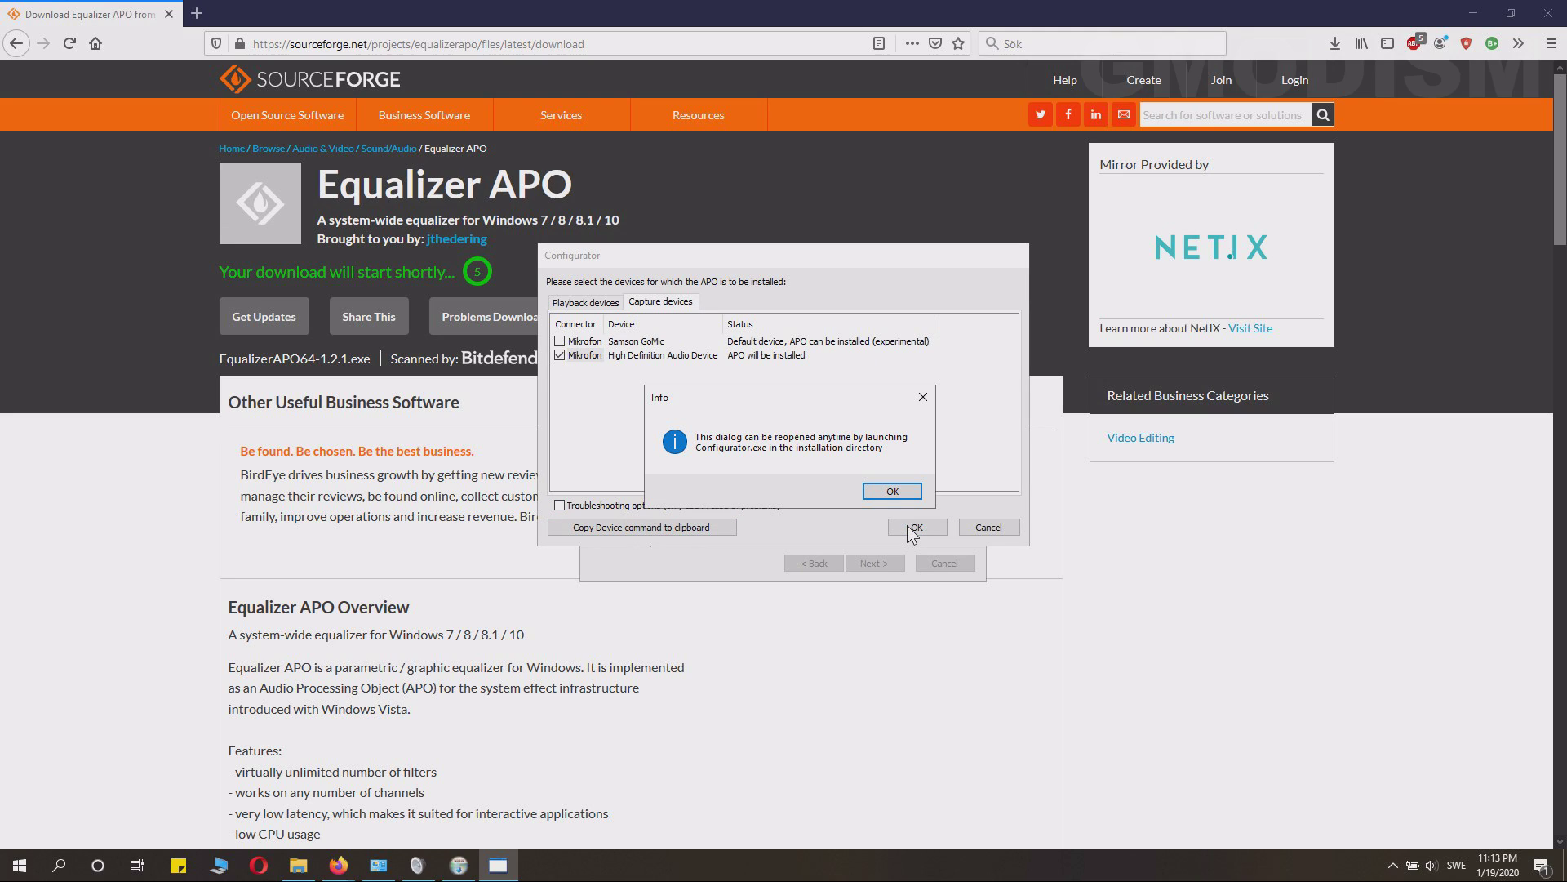
{"action": "left_click", "coordinate": [894, 491]}
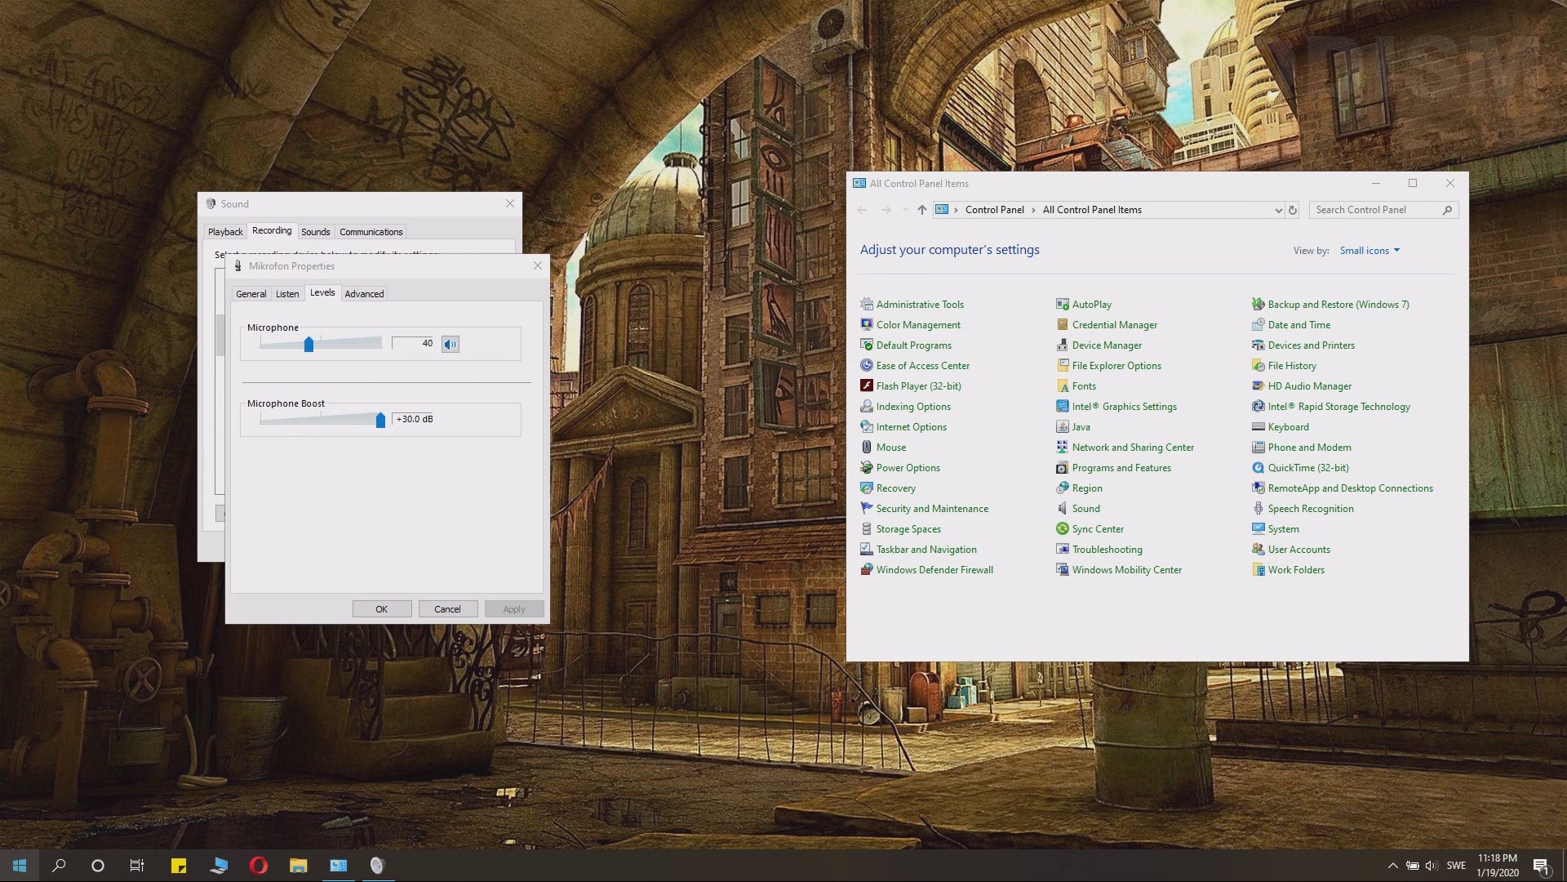
Launch the Equalizer APO Configuration Editor, dismiss the warning, and keep the High Definition Audio microphone as device
{"action": "left_click", "coordinate": [20, 864]}
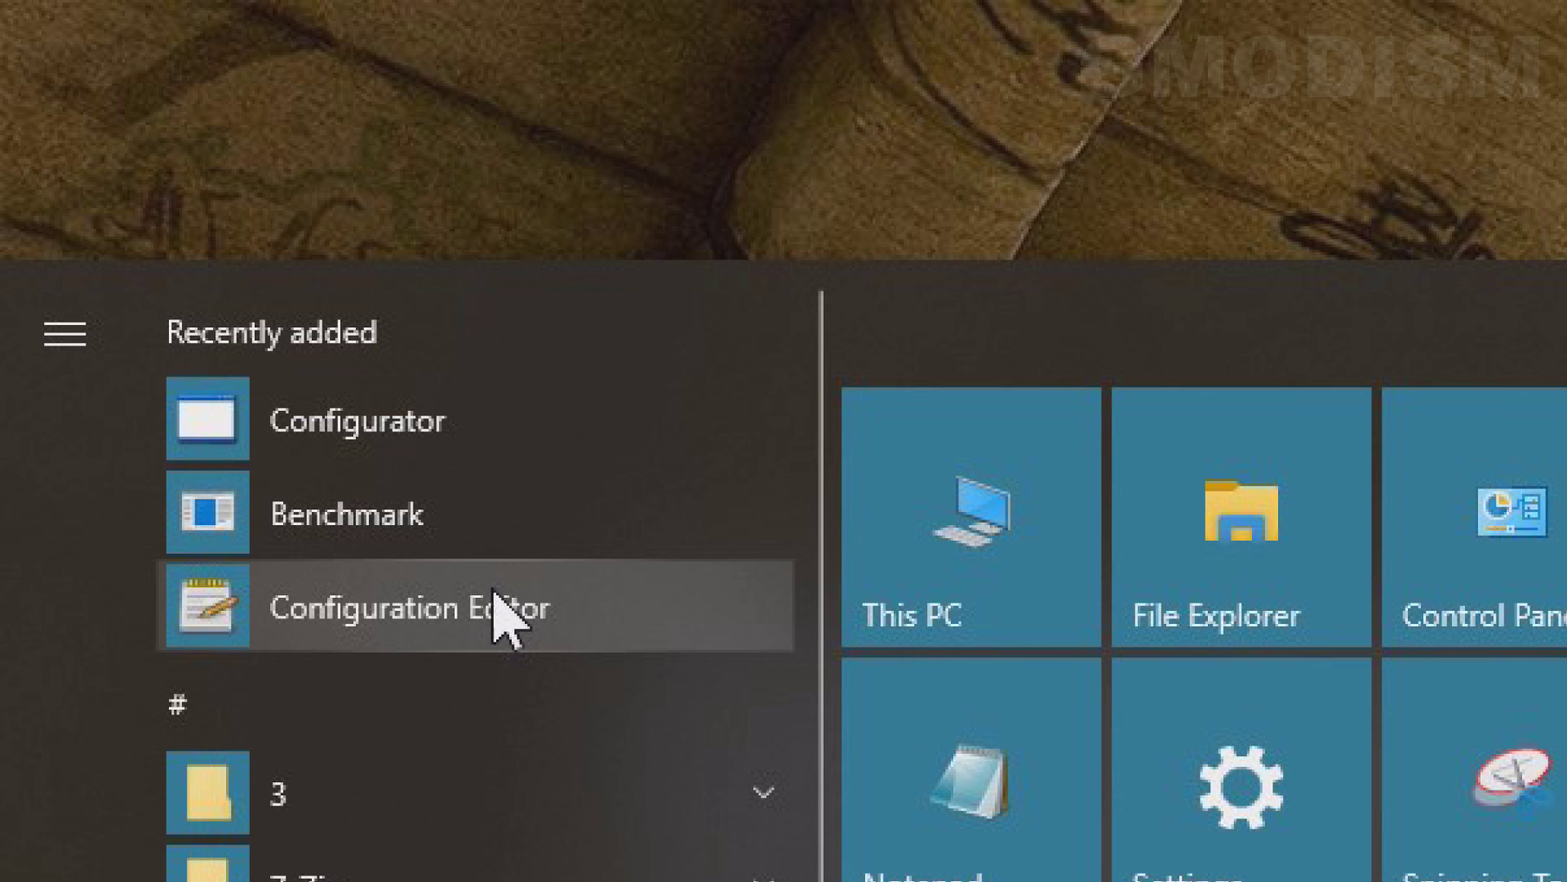
{"action": "left_click", "coordinate": [502, 645]}
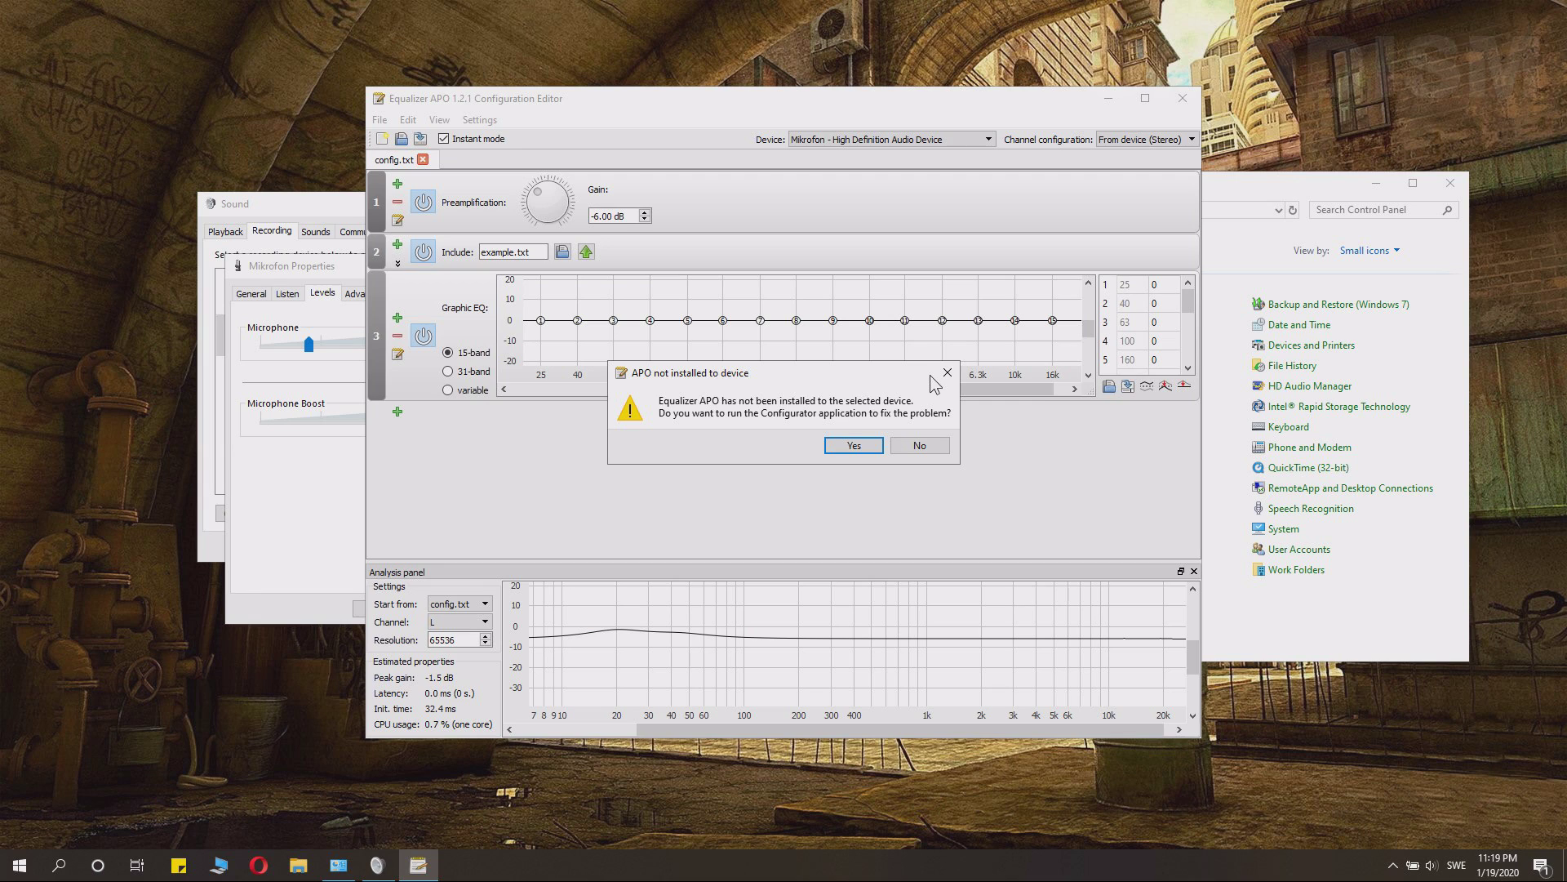
{"action": "left_click", "coordinate": [938, 365]}
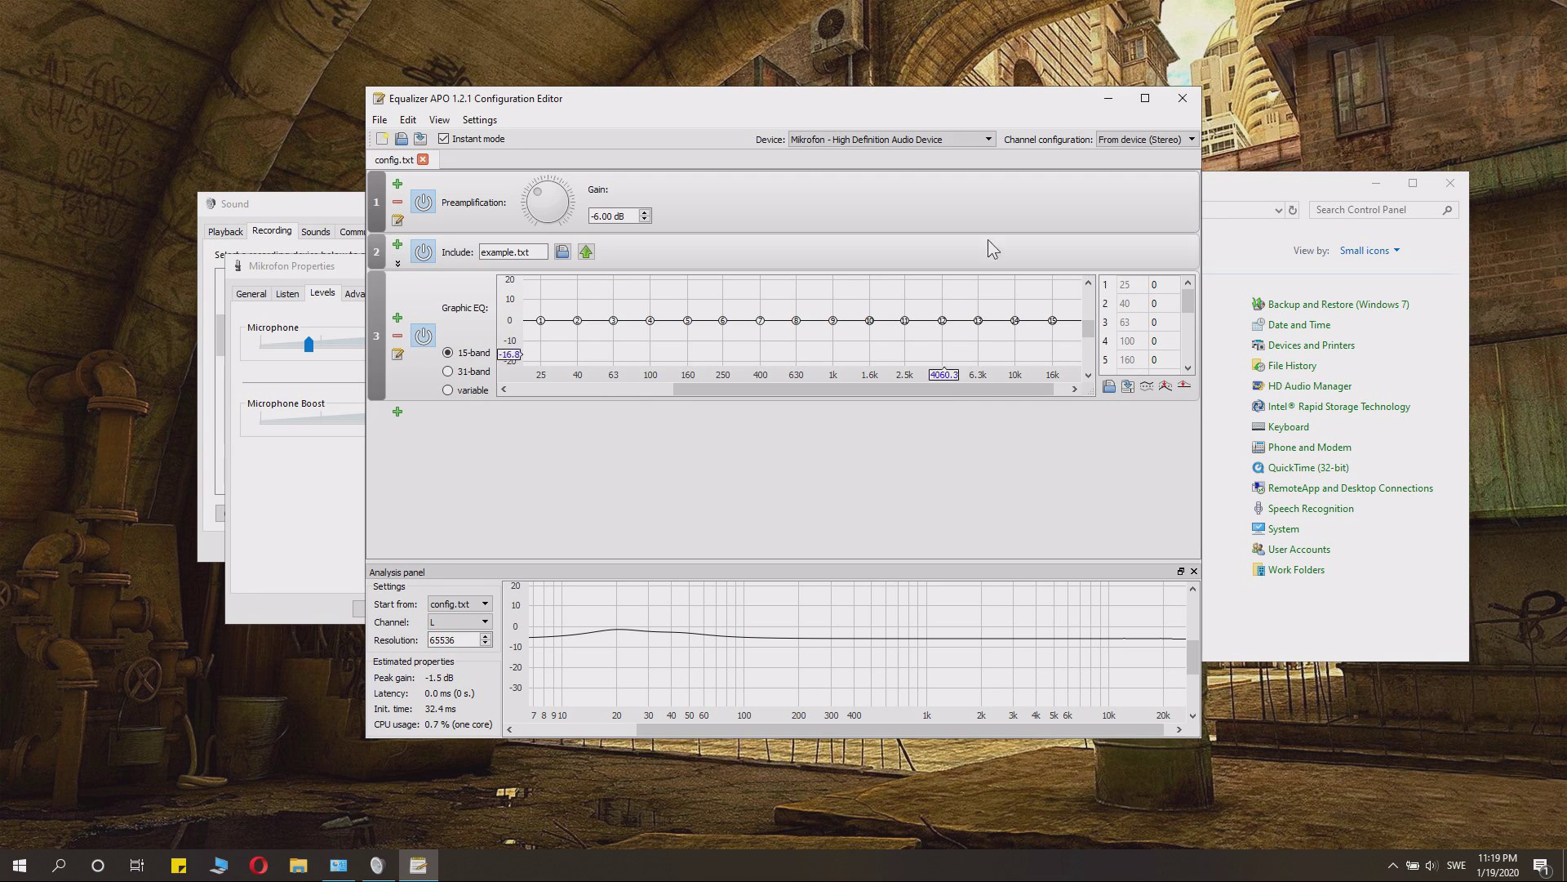
{"action": "left_click", "coordinate": [913, 143]}
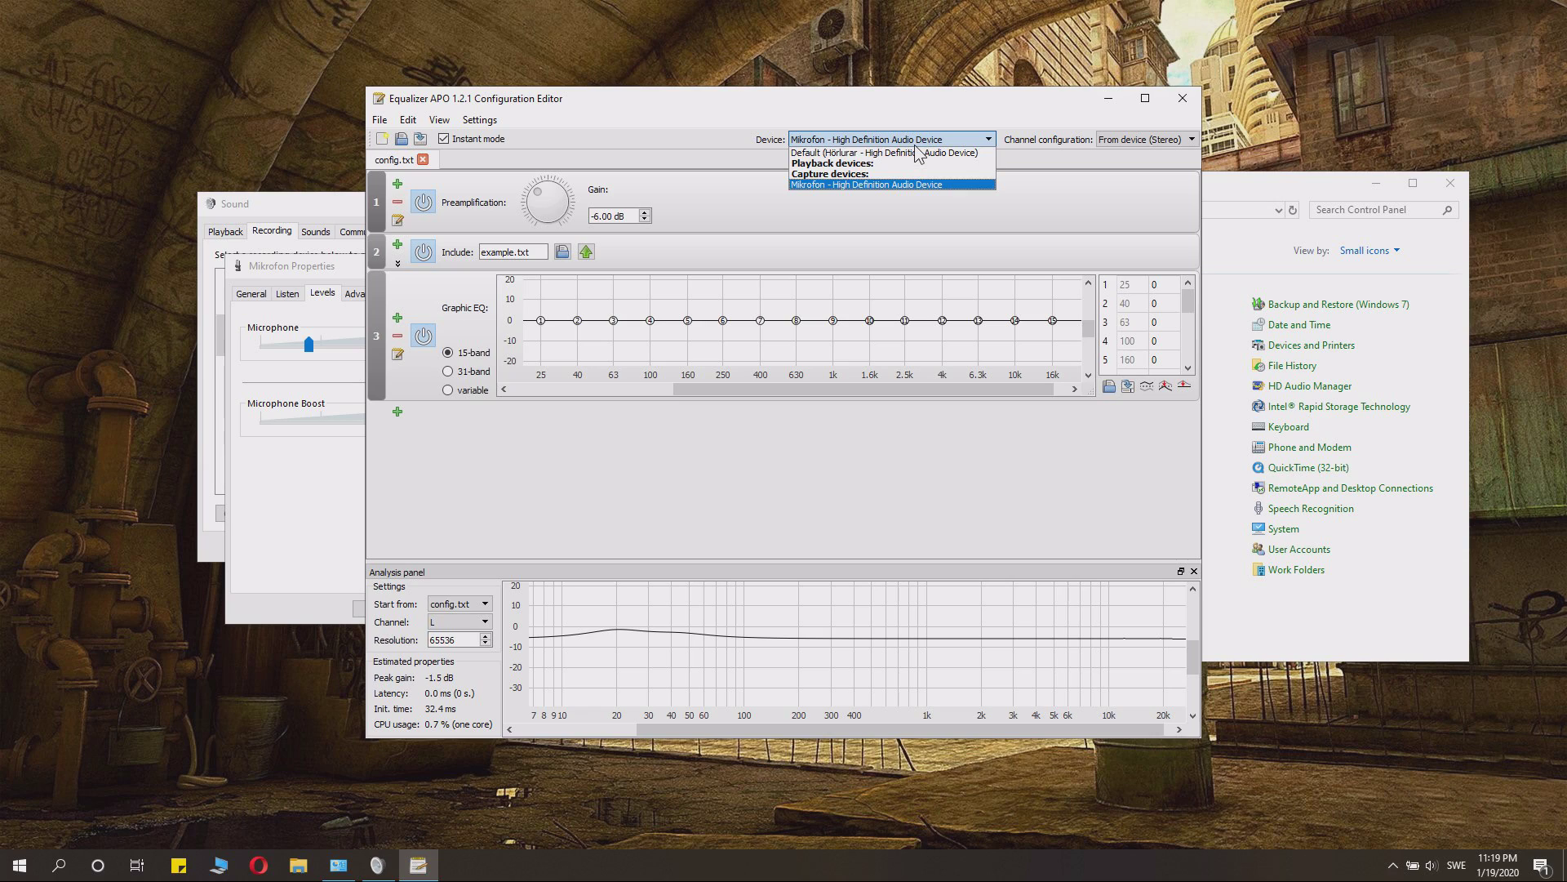
{"action": "left_click", "coordinate": [841, 184]}
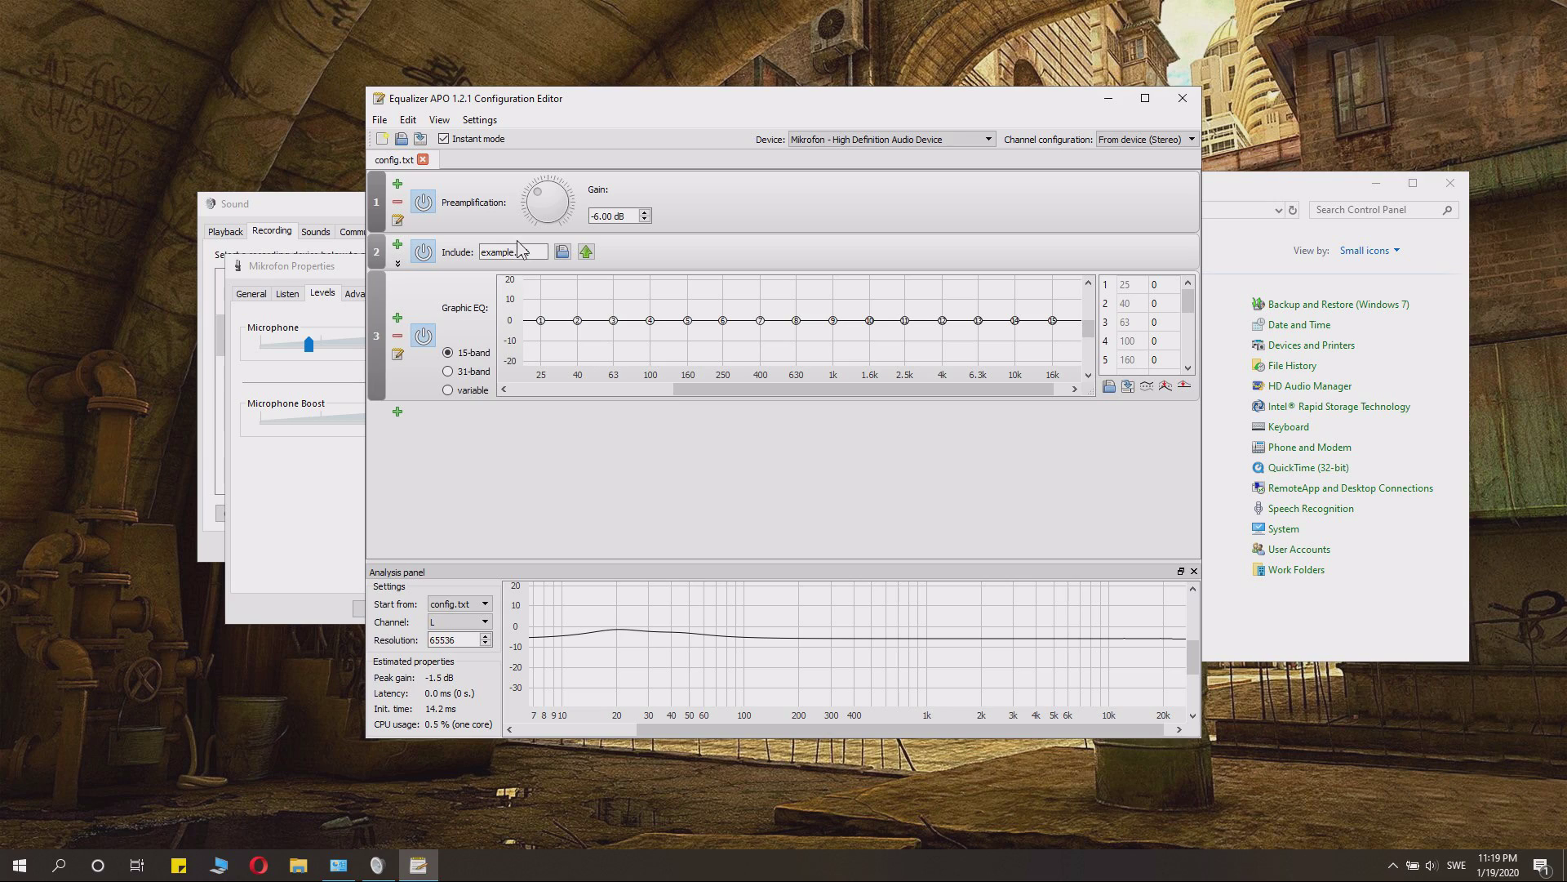
Enable the Preamplification filter and set its gain to 6.30 dB
{"action": "left_click", "coordinate": [424, 203]}
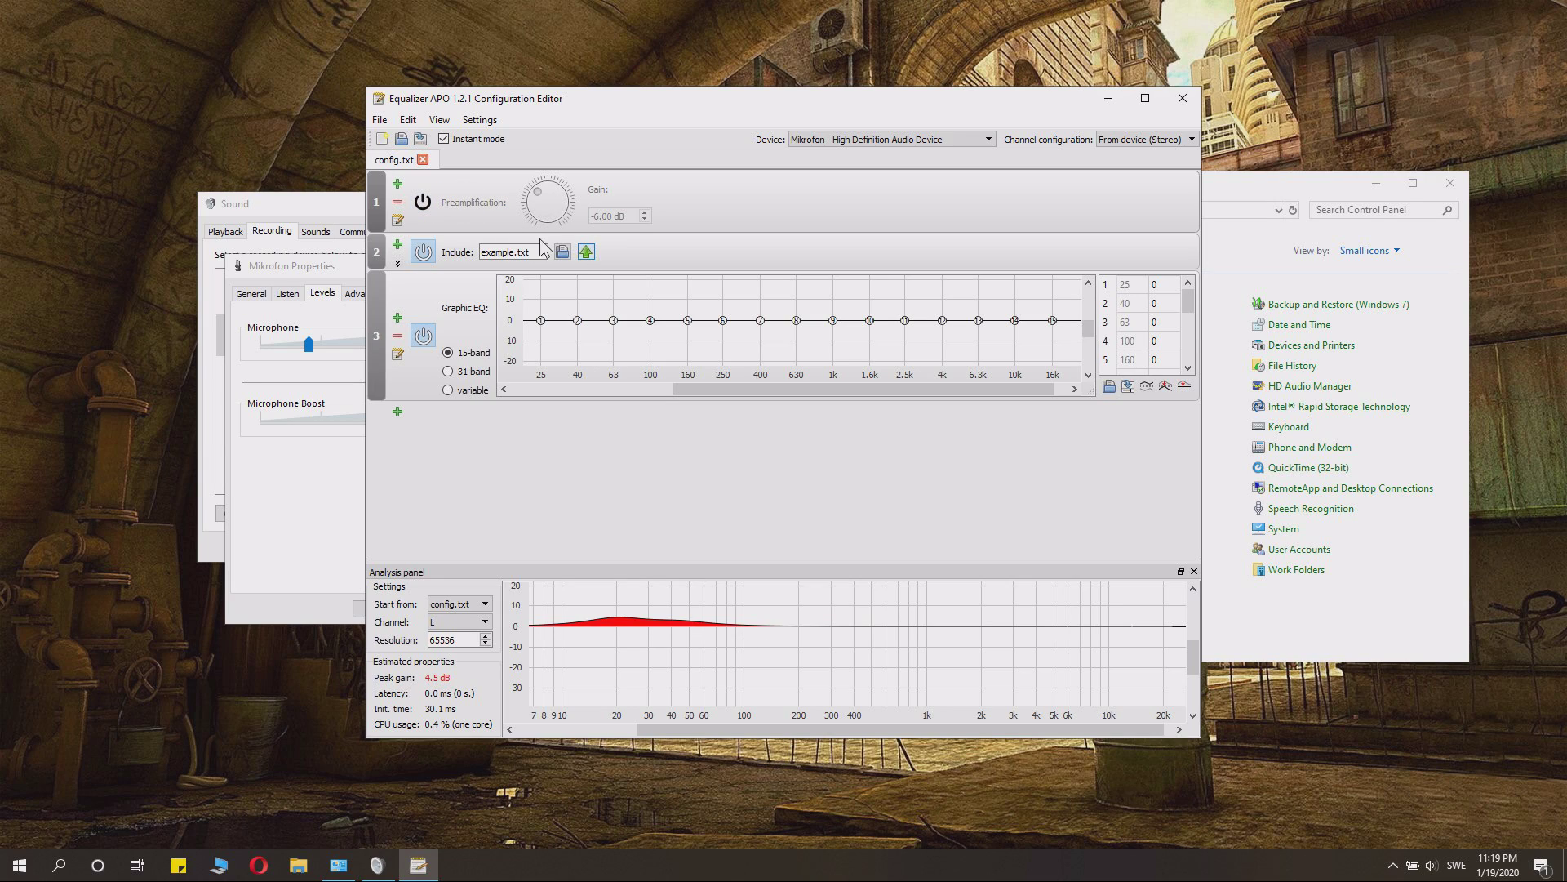
{"action": "left_click", "coordinate": [424, 204]}
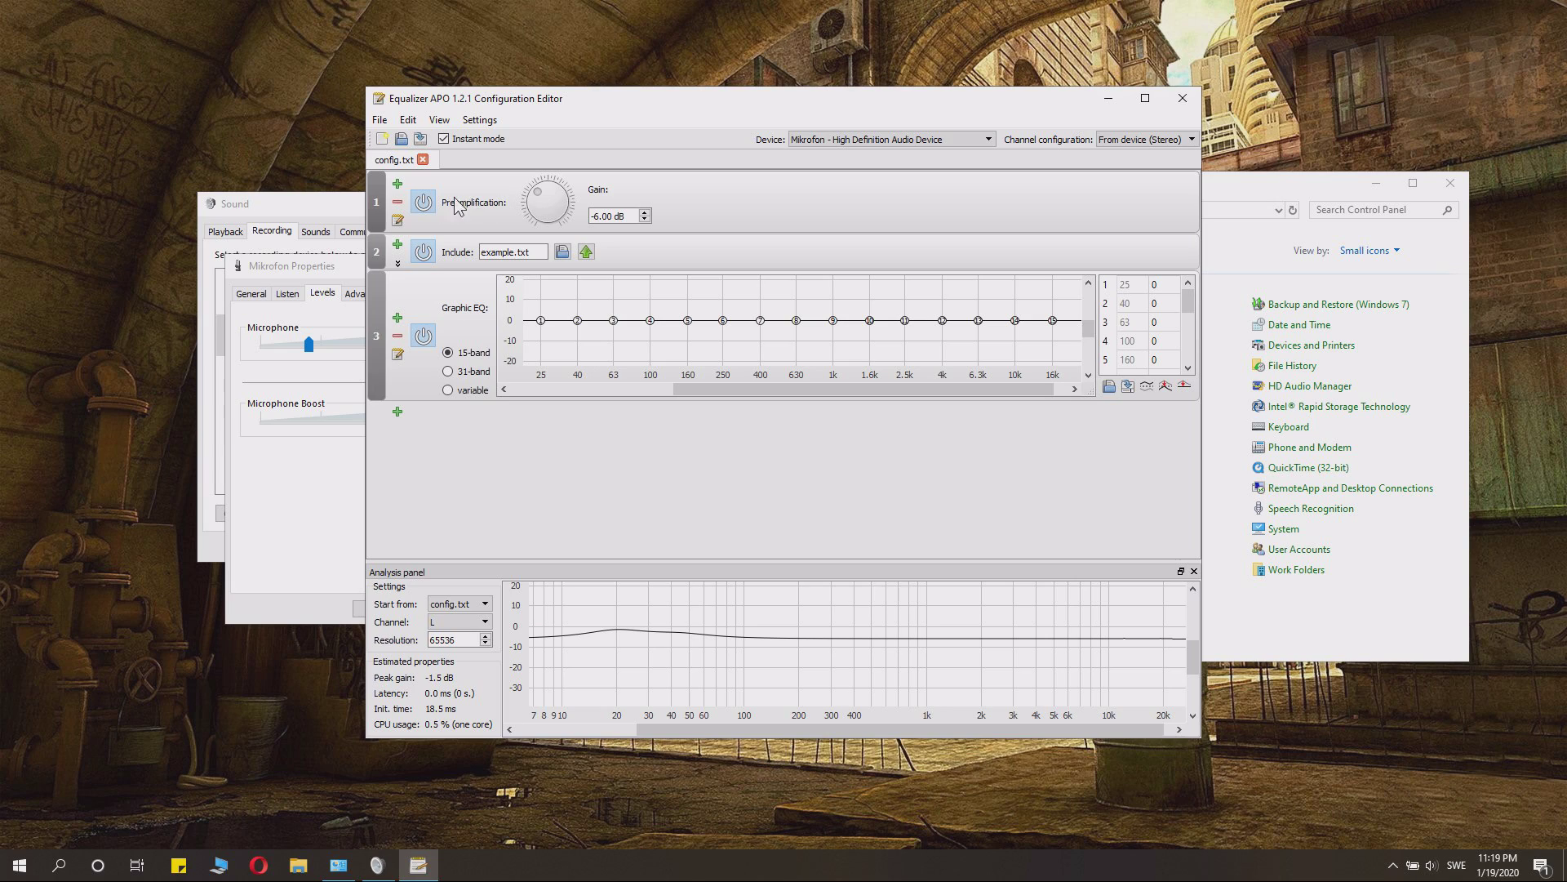
{"action": "left_click", "coordinate": [424, 203]}
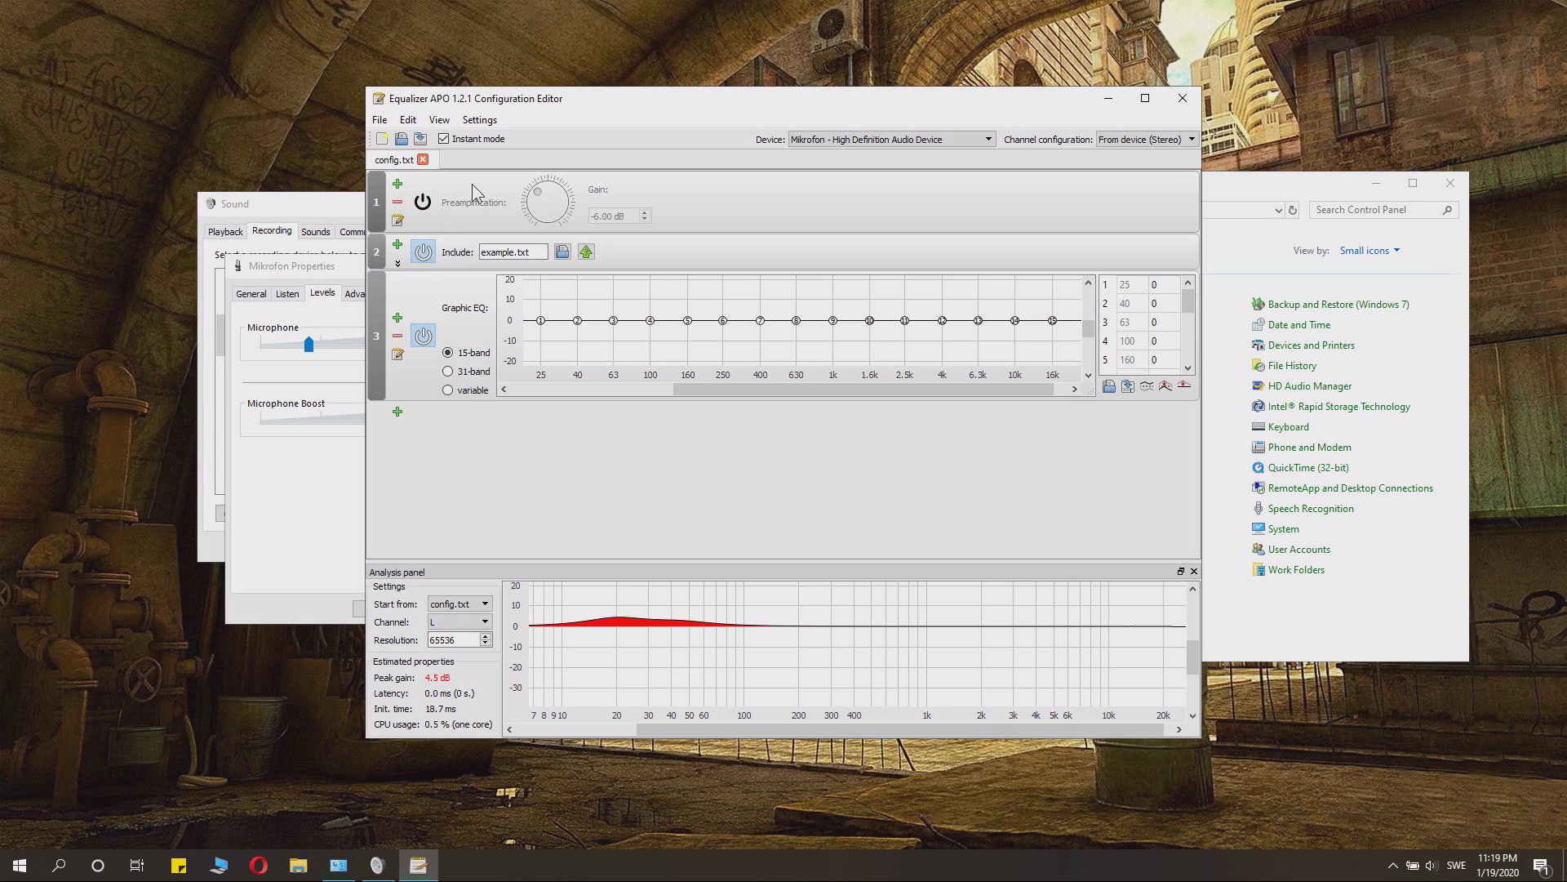
{"action": "left_click", "coordinate": [426, 203]}
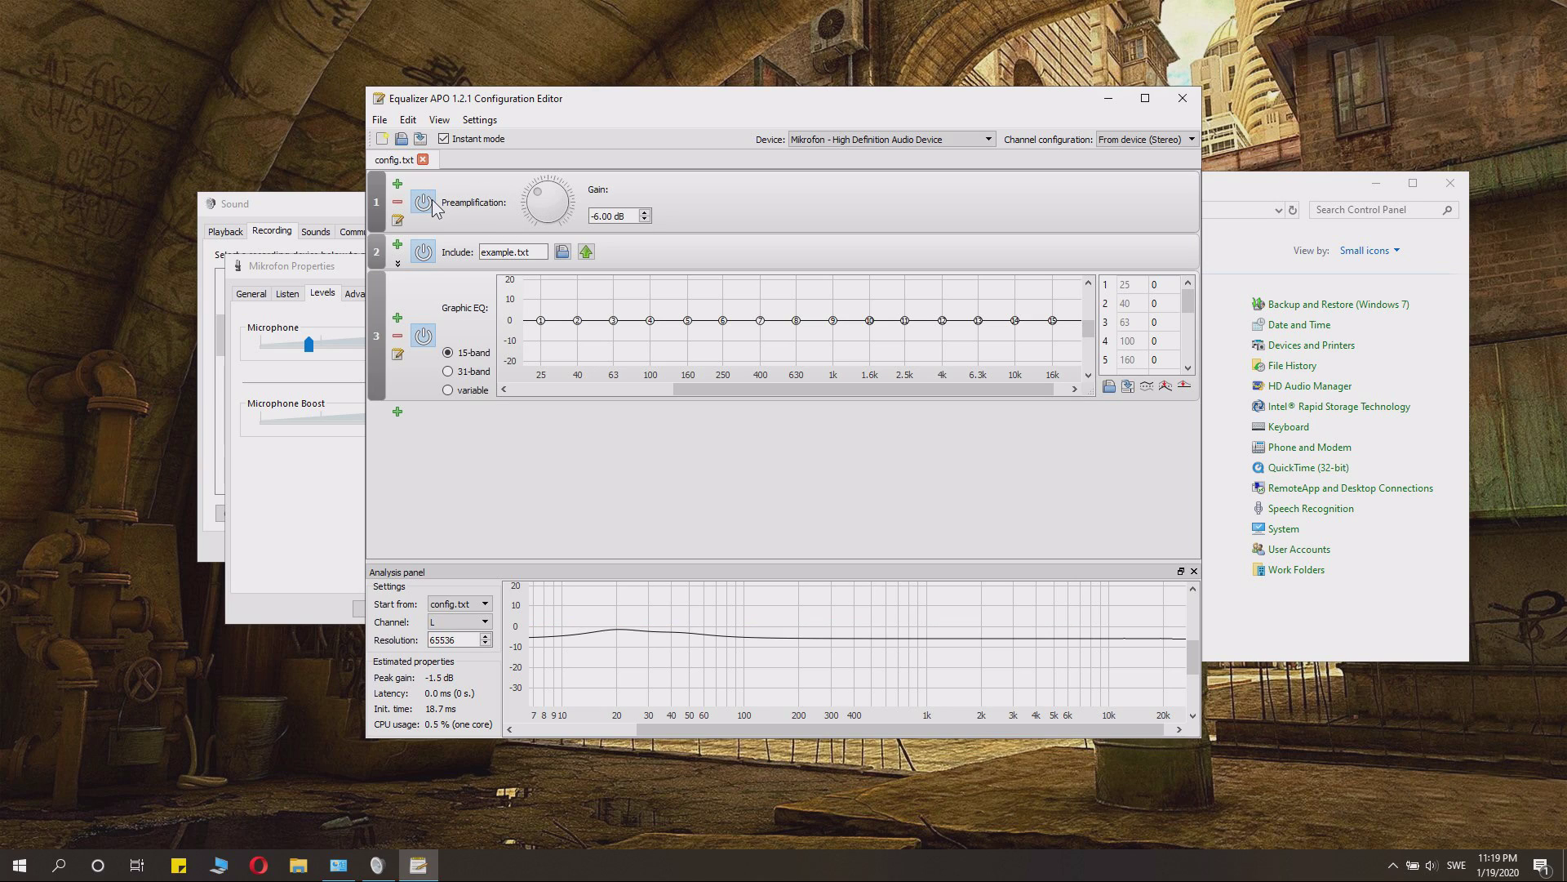
{"action": "left_click", "coordinate": [644, 213]}
{"action": "left_click_drag", "start_coordinate": [537, 193], "coordinate": [567, 197]}
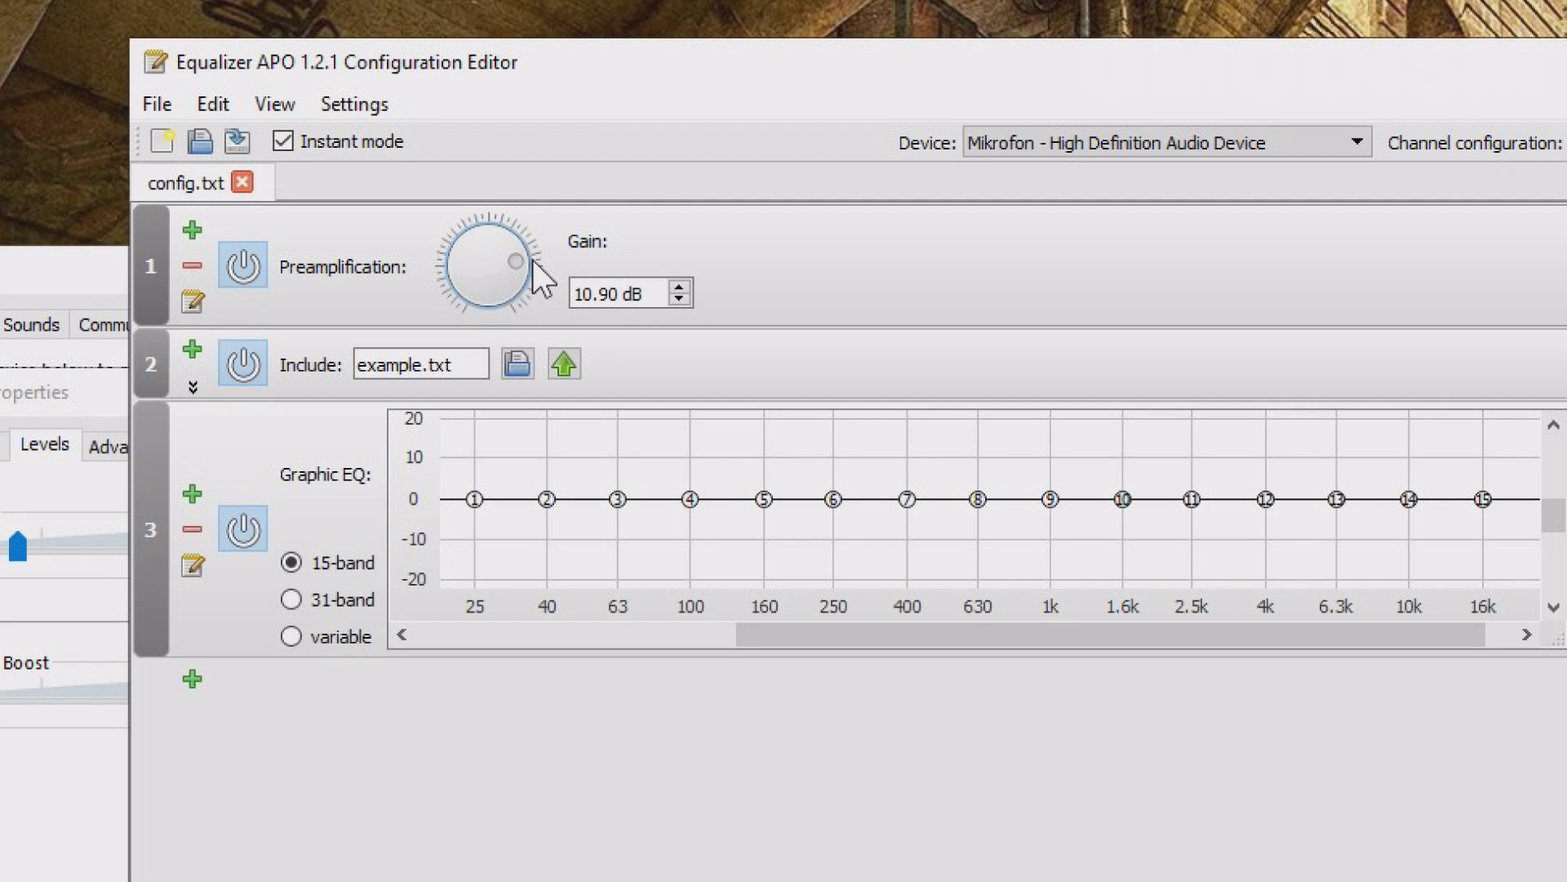
{"action": "left_click_drag", "start_coordinate": [534, 263], "coordinate": [571, 194]}
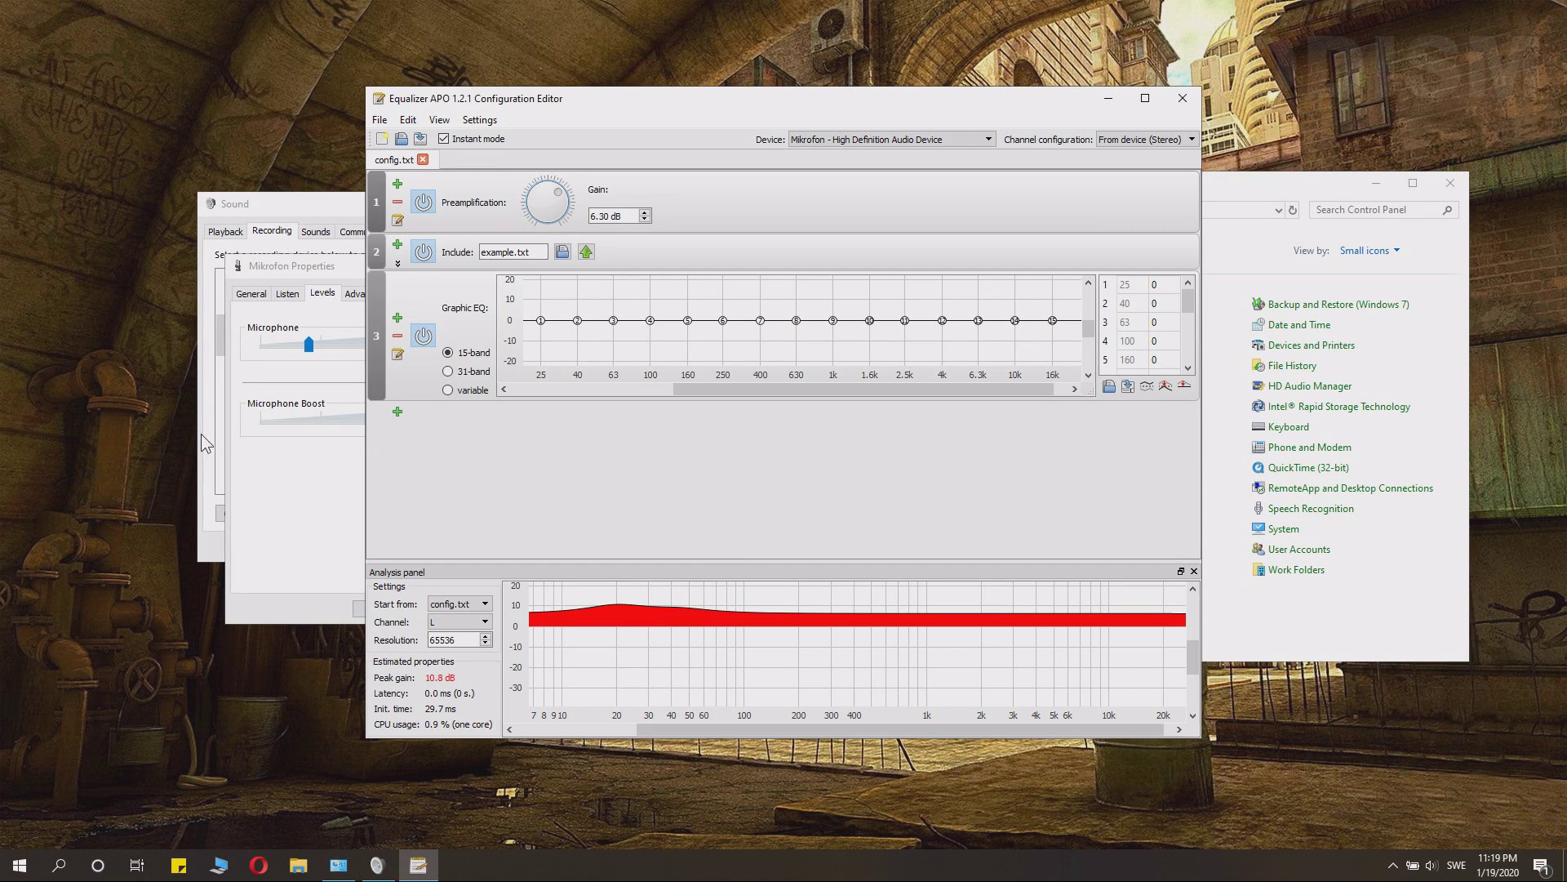
Turn on 'Listen to this device' in the Mikrofon Properties
{"action": "left_click", "coordinate": [201, 433]}
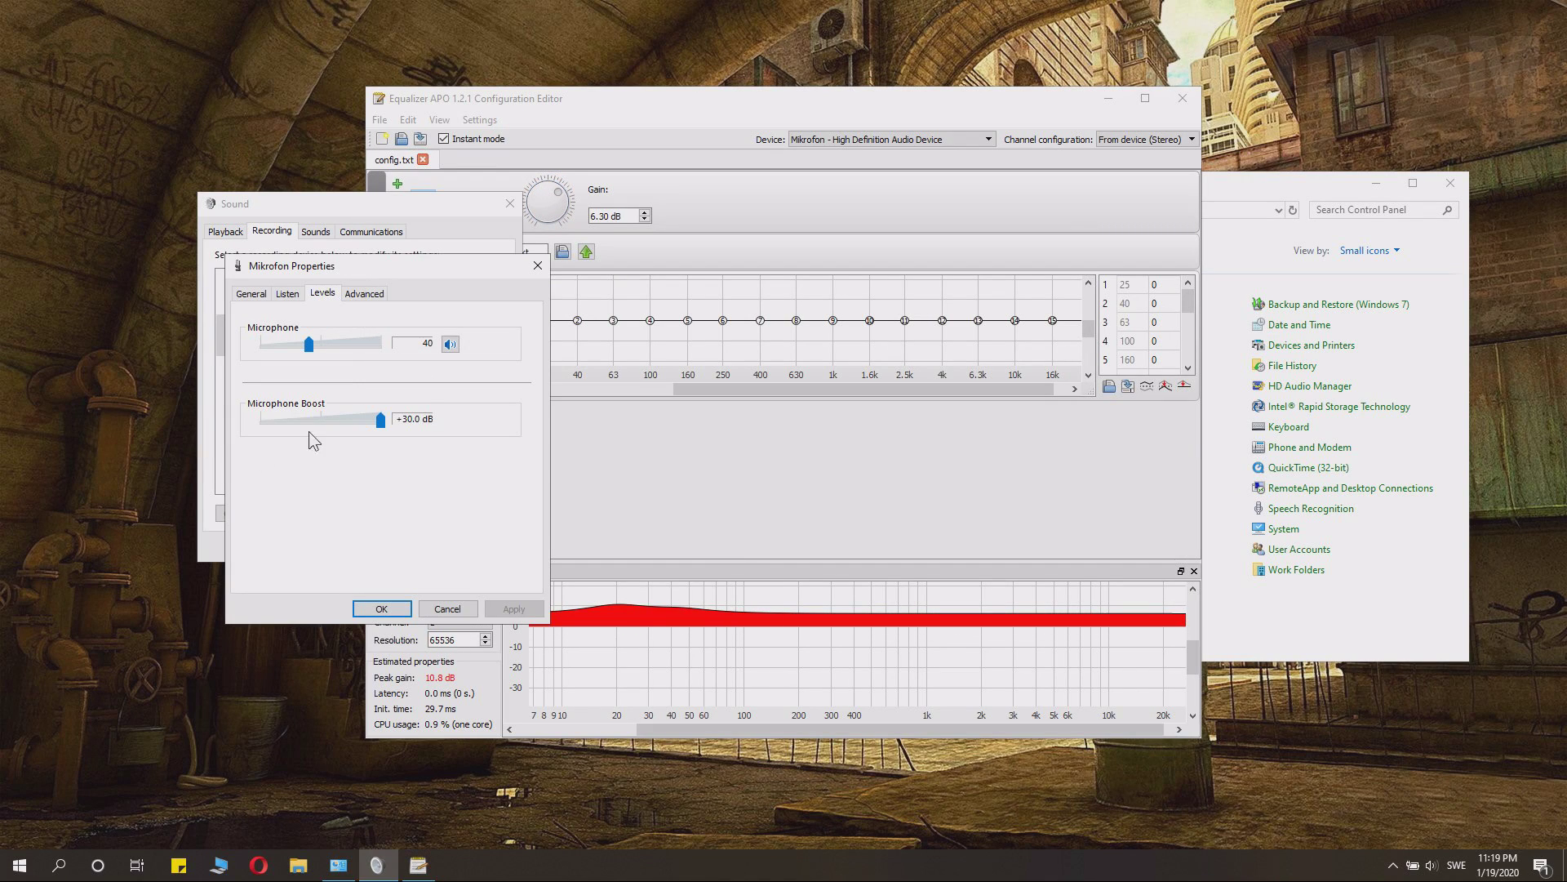
{"action": "left_click", "coordinate": [284, 294]}
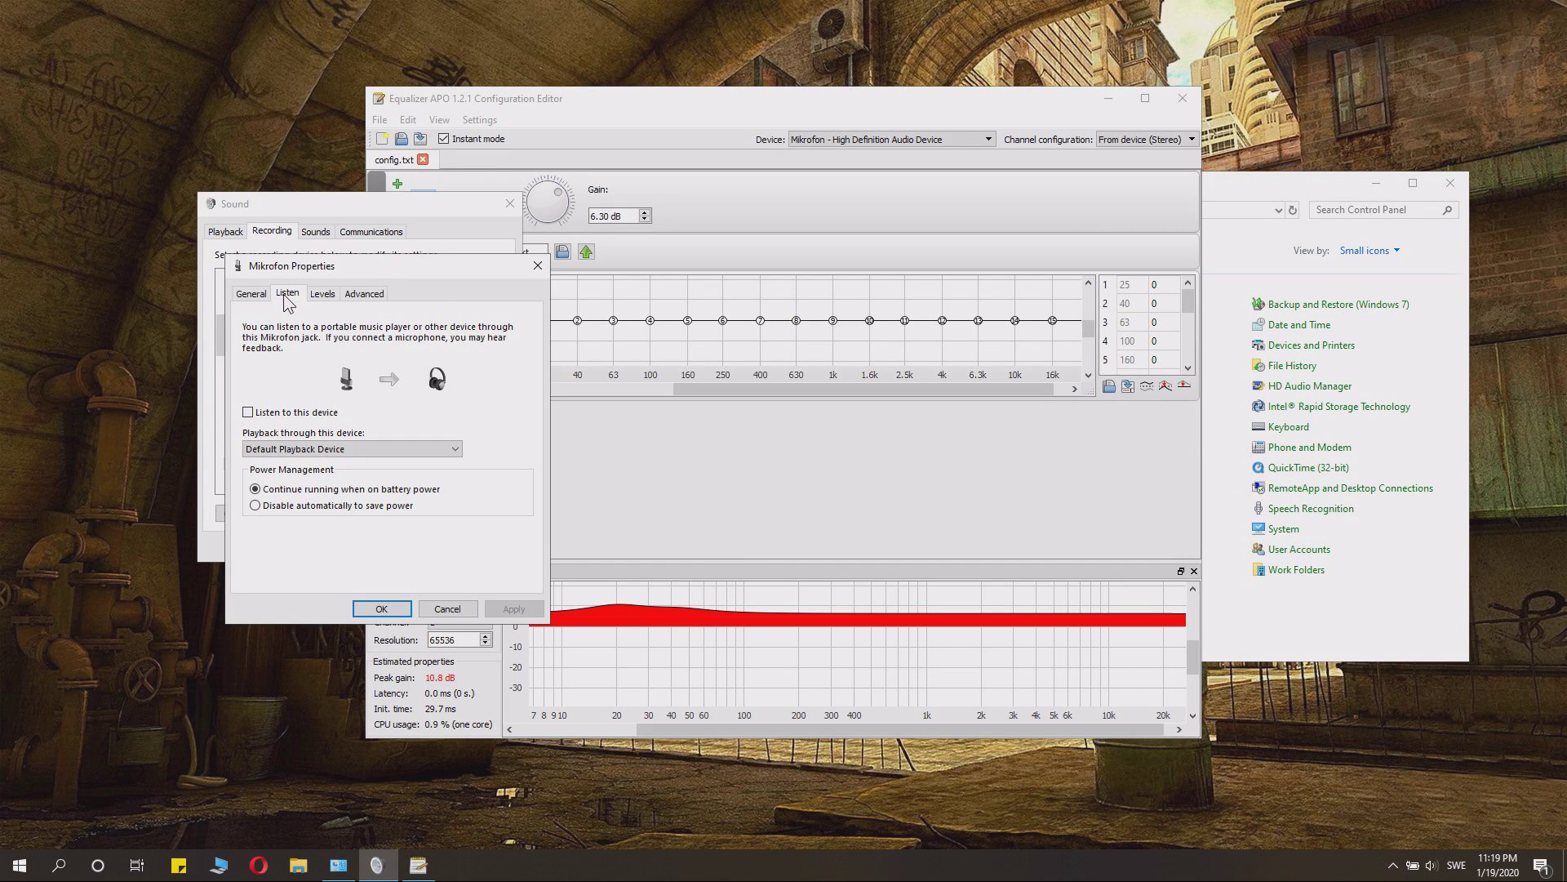
{"action": "left_click", "coordinate": [251, 408]}
Test different preamp gains while listening, leaving the gain at -2.50 dB
{"action": "left_click", "coordinate": [573, 173]}
{"action": "mouse_move", "coordinate": [558, 202]}
{"action": "left_mouse_down"}
{"action": "mouse_move", "coordinate": [526, 203]}
{"action": "mouse_move", "coordinate": [553, 186]}
{"action": "mouse_move", "coordinate": [565, 227]}
{"action": "left_mouse_up"}
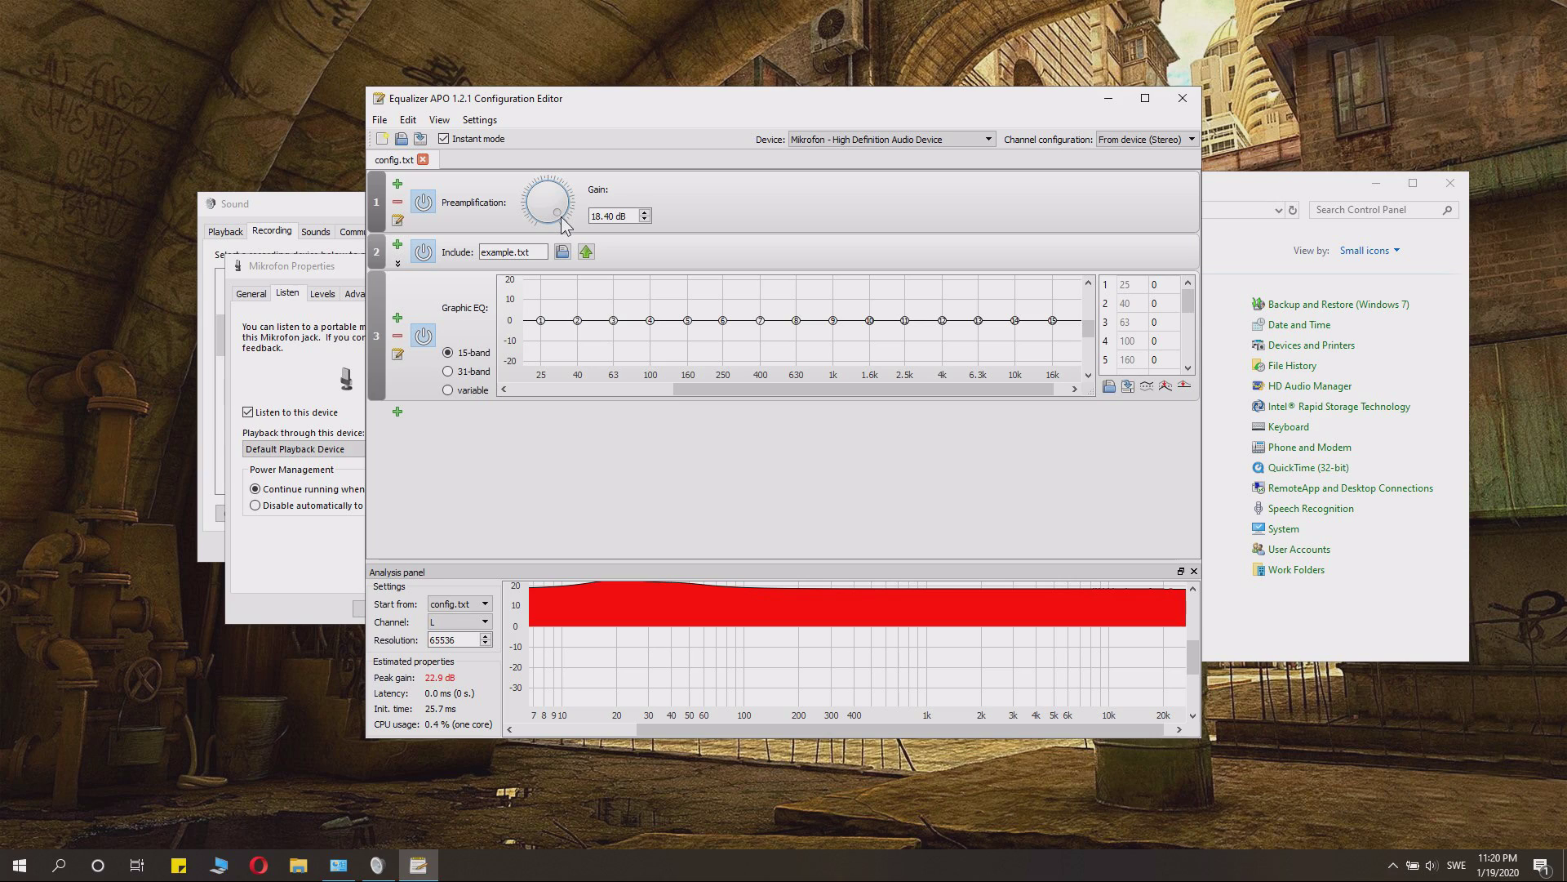
{"action": "left_click_drag", "start_coordinate": [564, 224], "coordinate": [537, 170]}
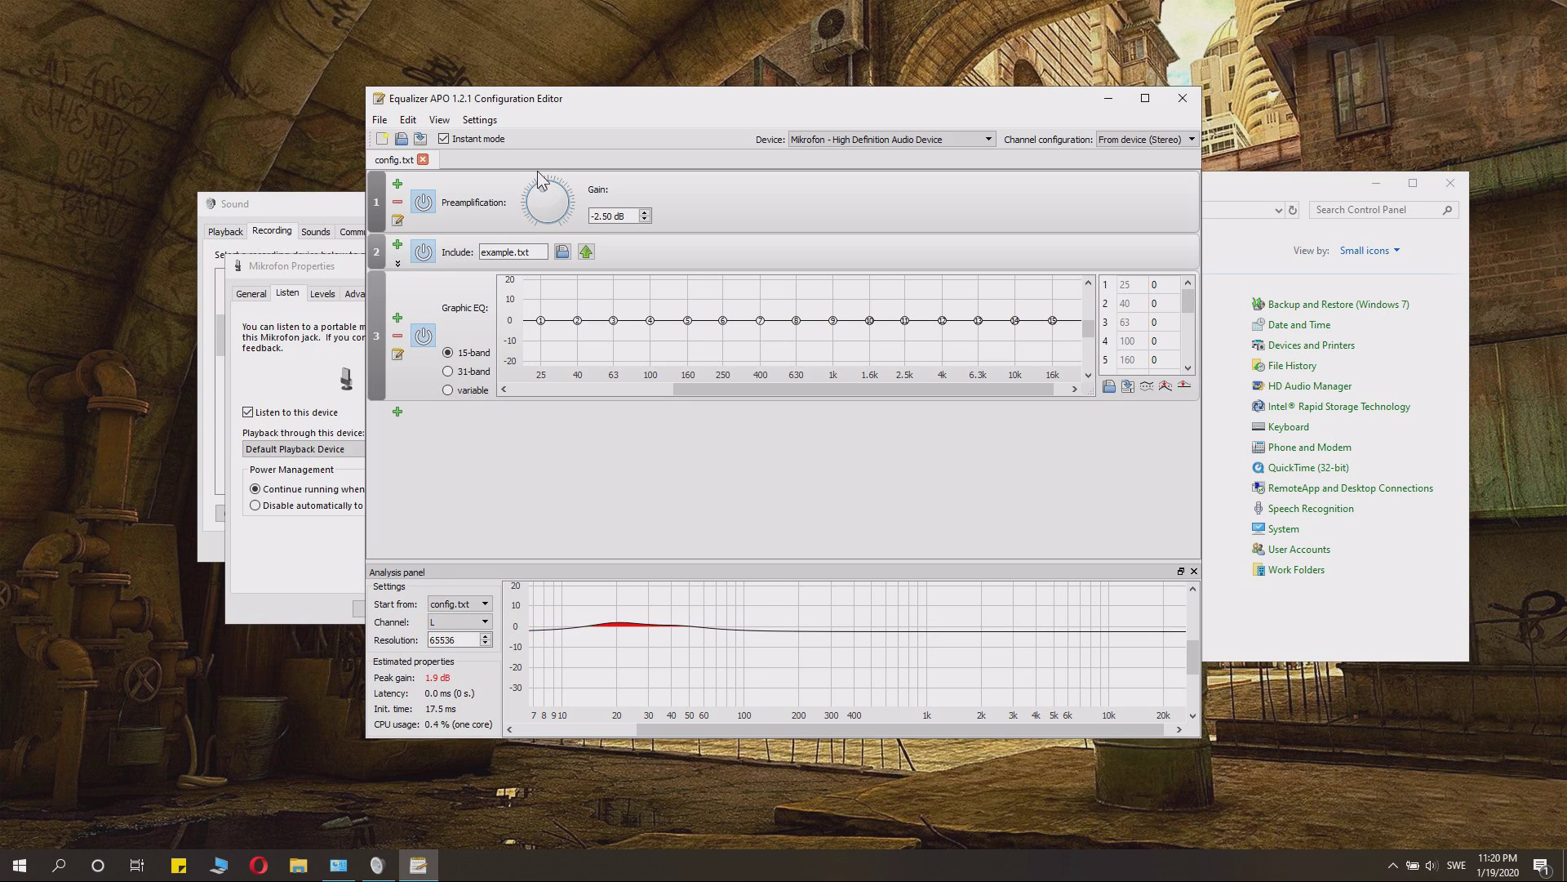
{"action": "left_click", "coordinate": [339, 272]}
Untick 'Listen to this device' for the Mikrofon, close its properties, and return to the equalizer
{"action": "left_click", "coordinate": [324, 294]}
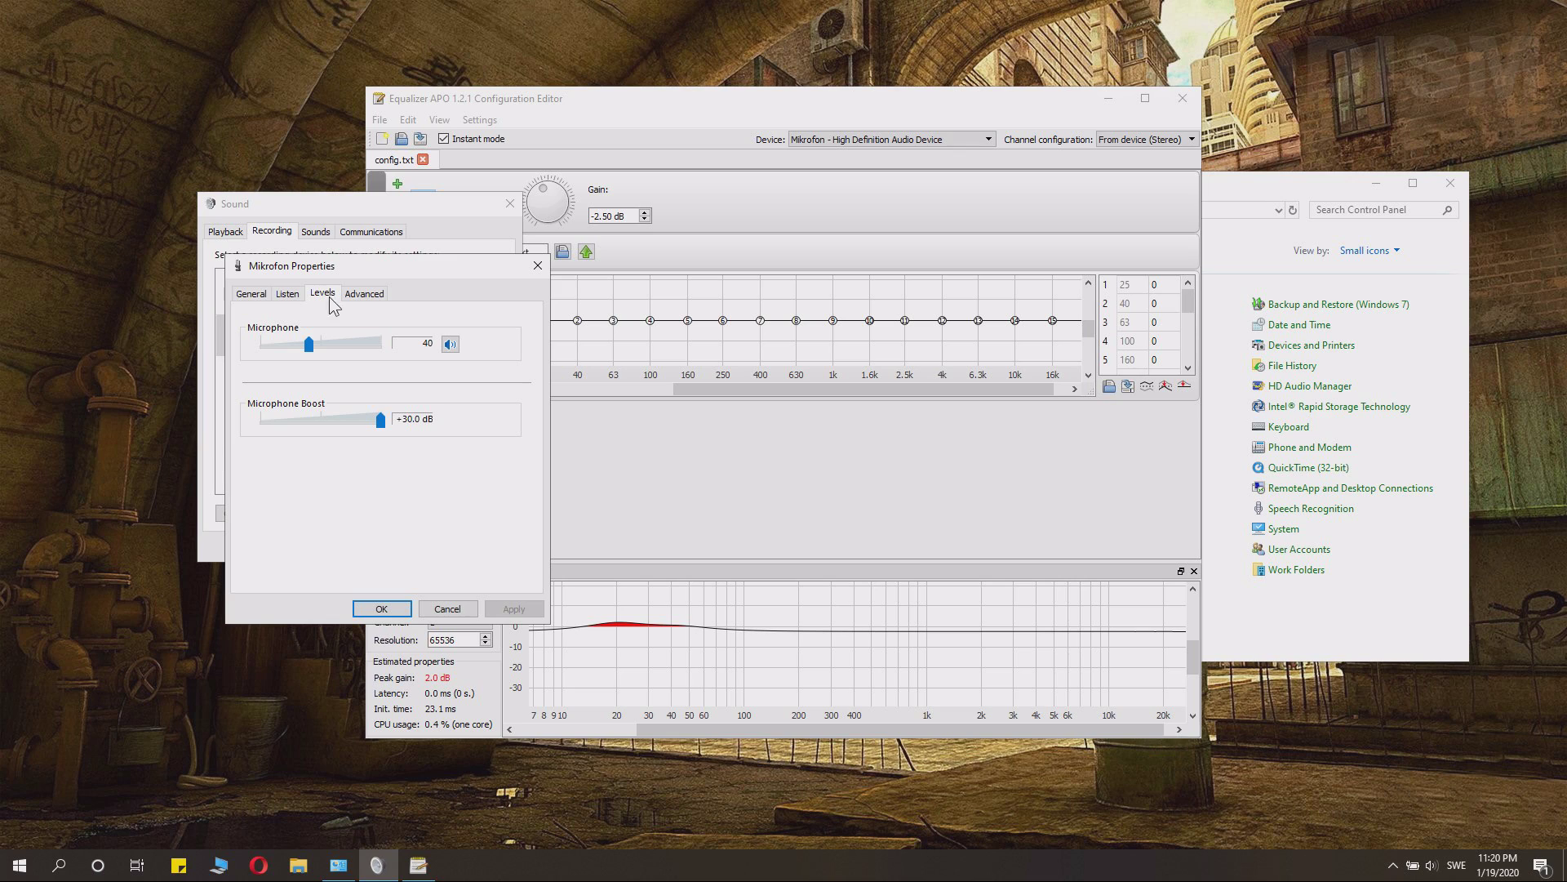
{"action": "left_click", "coordinate": [658, 199]}
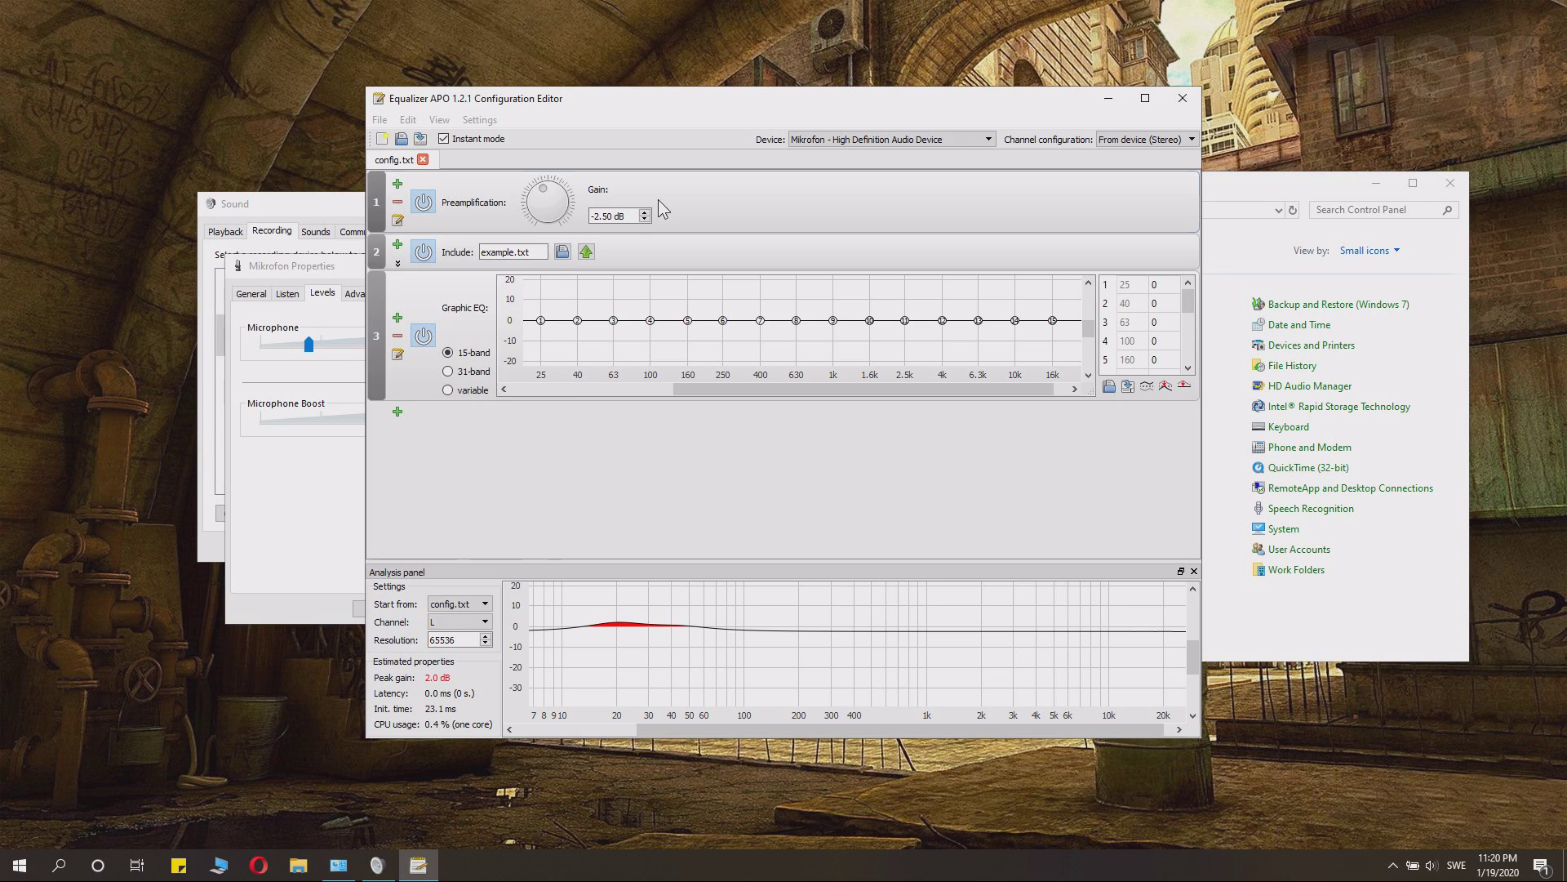
{"action": "left_click", "coordinate": [288, 295]}
{"action": "left_click", "coordinate": [250, 413]}
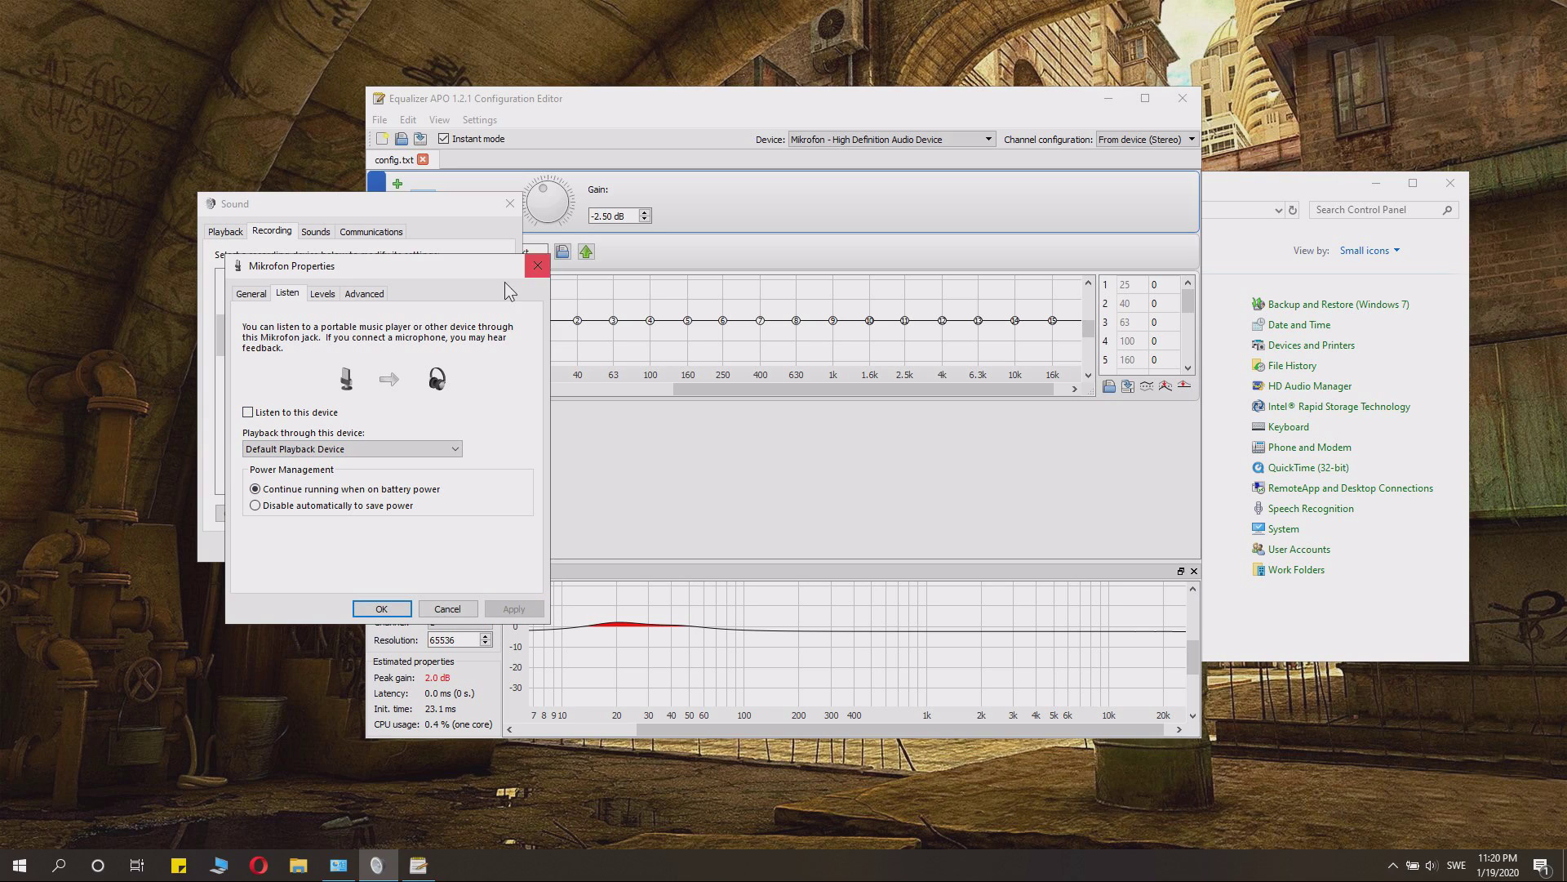
{"action": "left_click", "coordinate": [539, 266]}
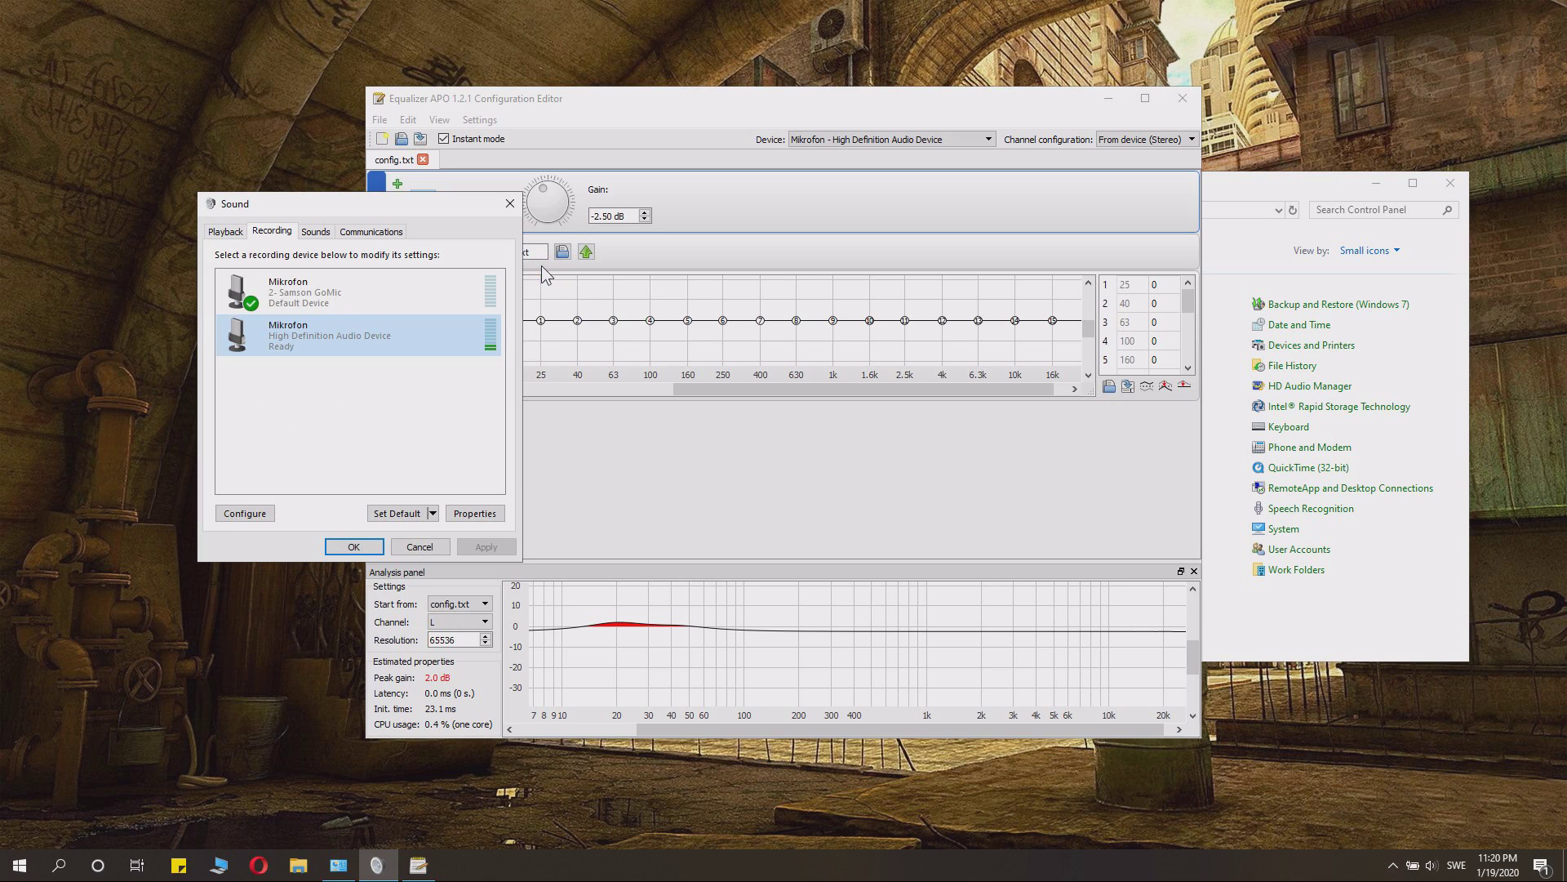
{"action": "left_click", "coordinate": [746, 101]}
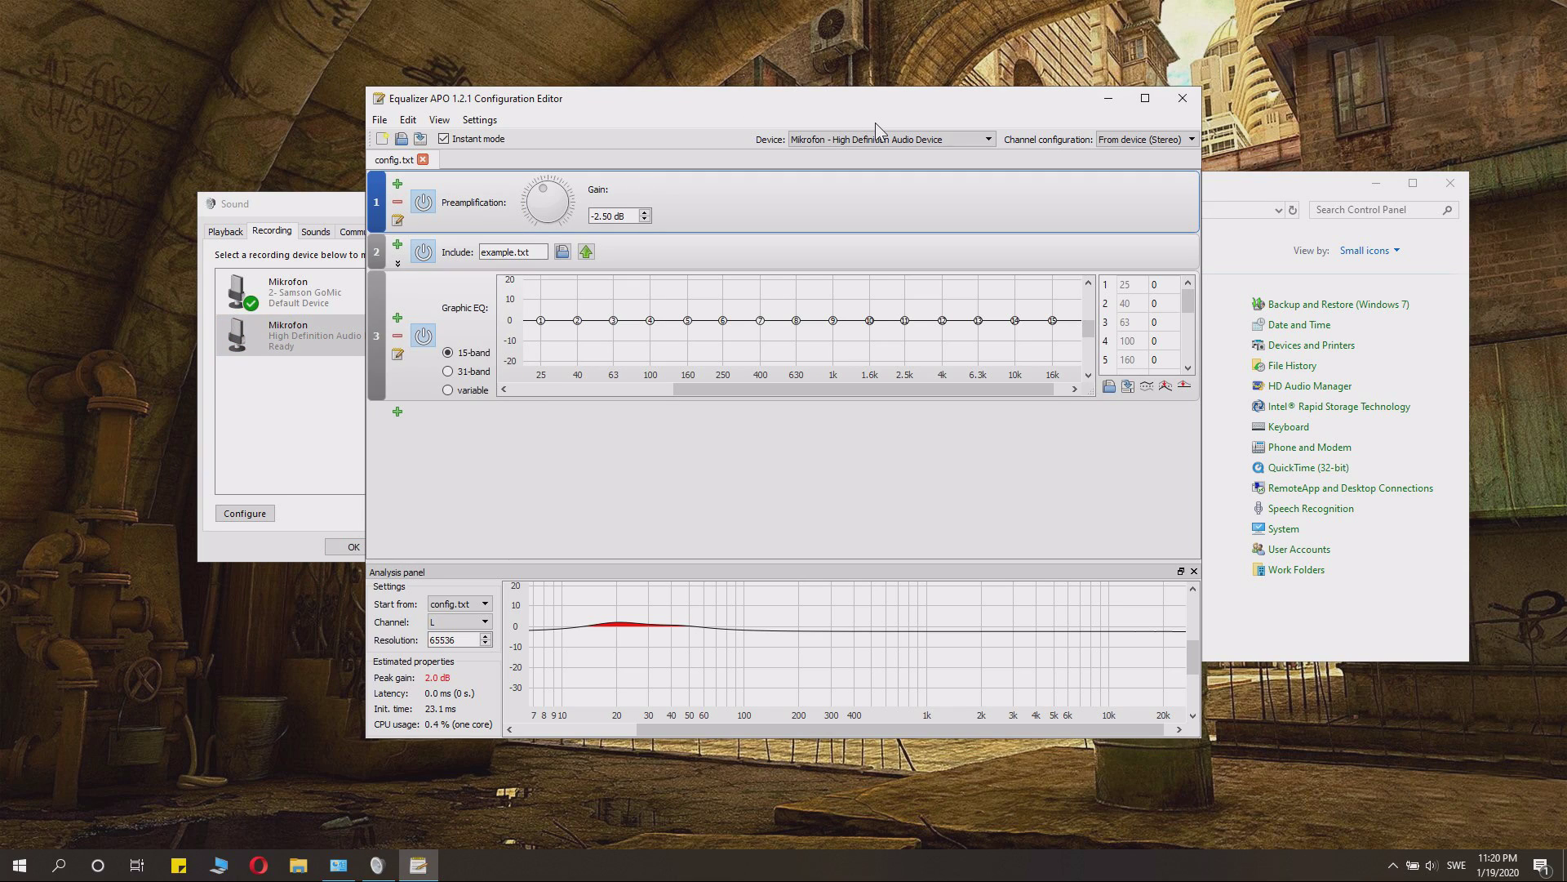